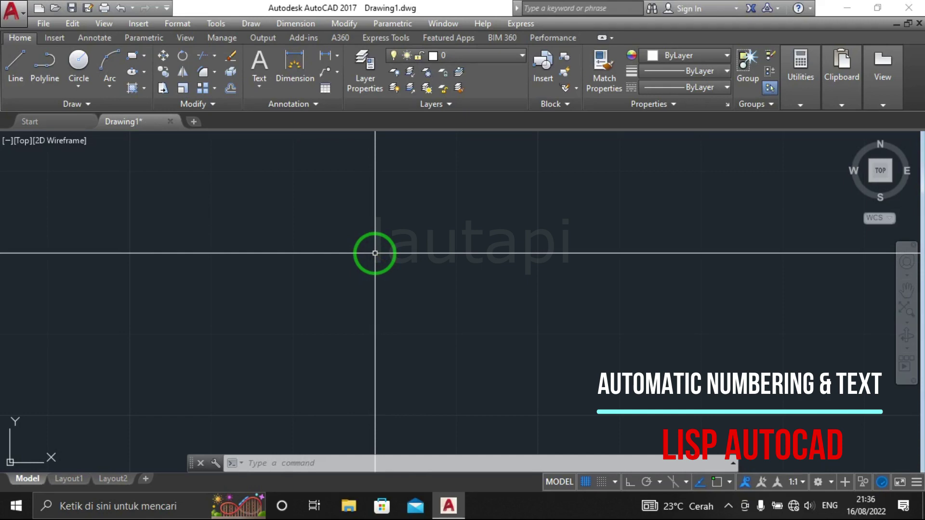
Load numbering.lsp through the AP Load/Unload Applications dialog, then close the dialog.
text(AP)
key(Return)
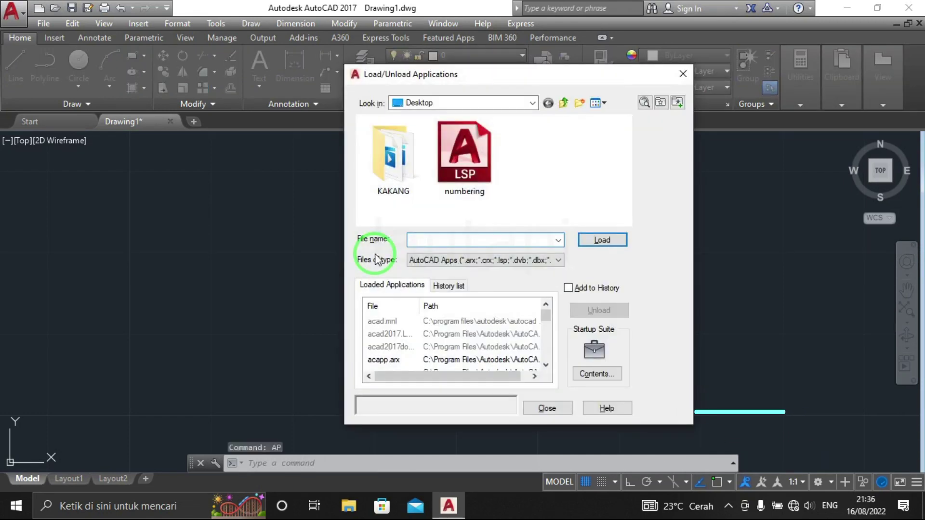
click(481, 176)
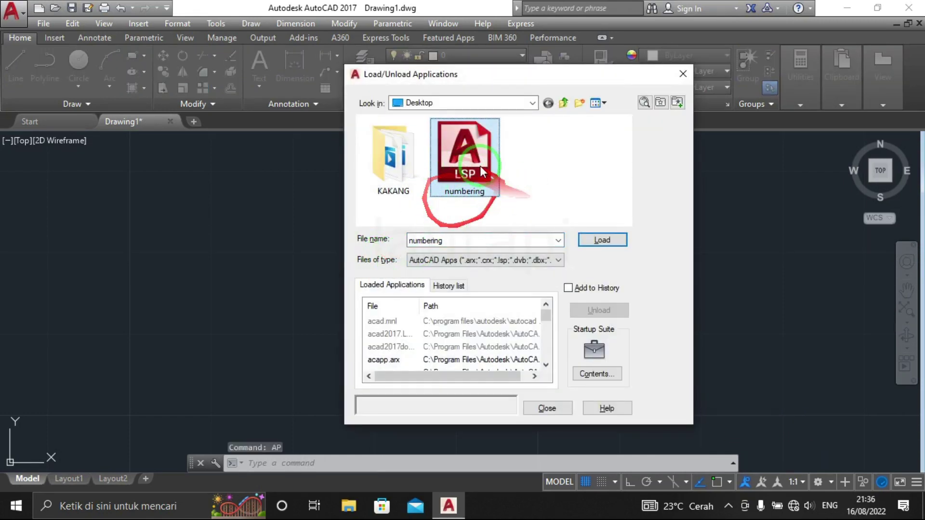
click(598, 243)
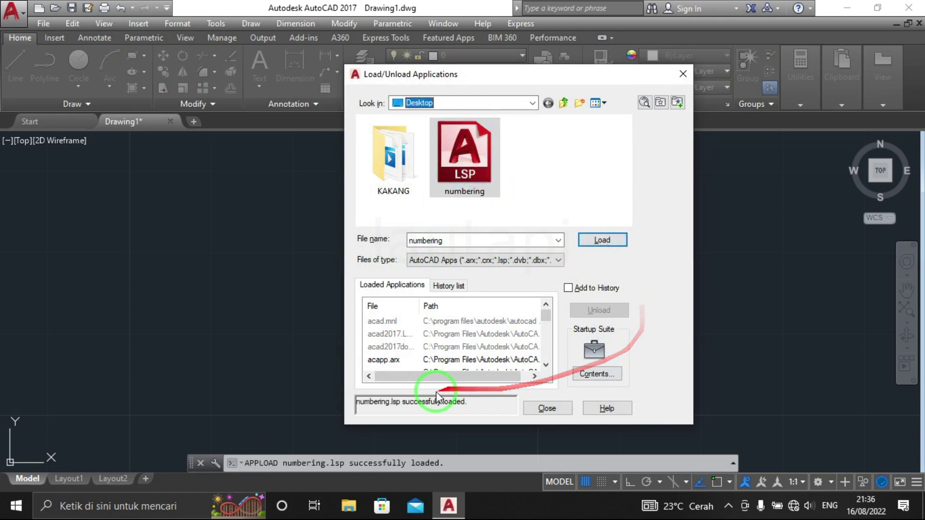
click(554, 409)
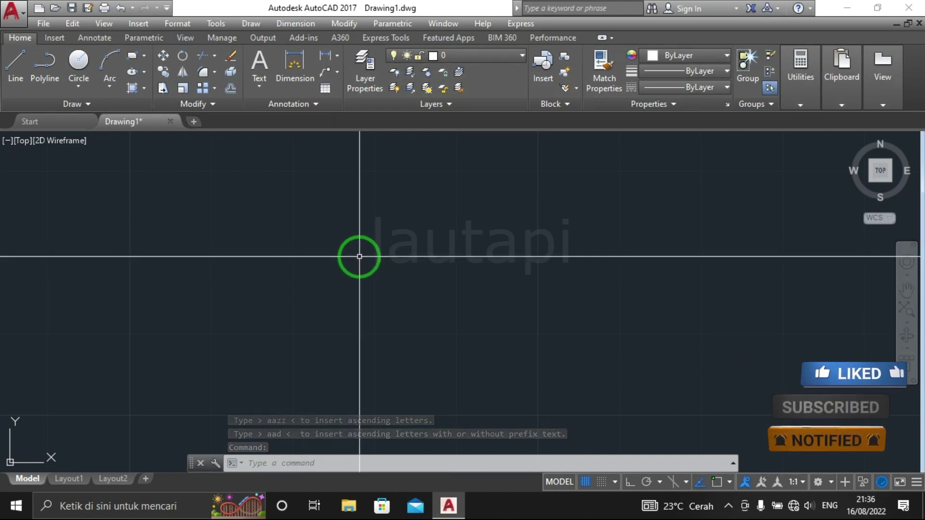
Run TIT with increment 1, start number 1, prefix A and no suffix.
text(TI)
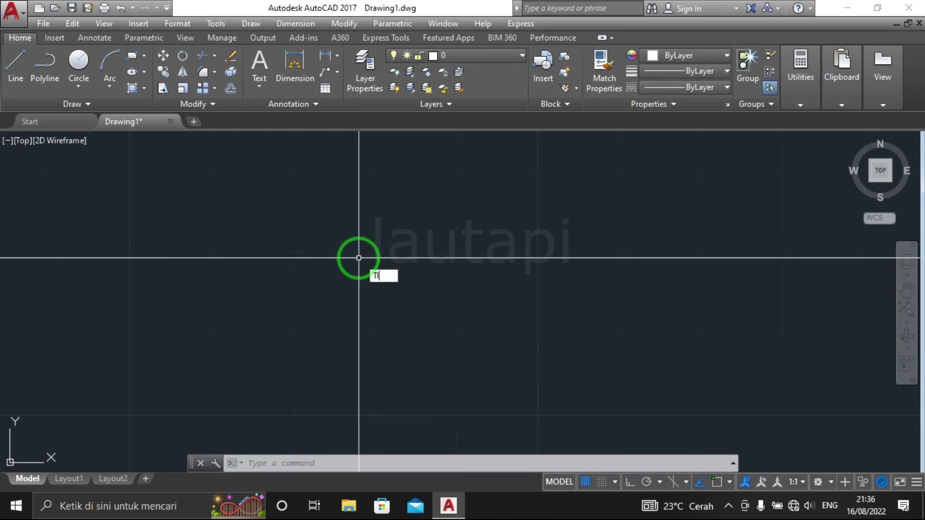
text(T)
key(Return)
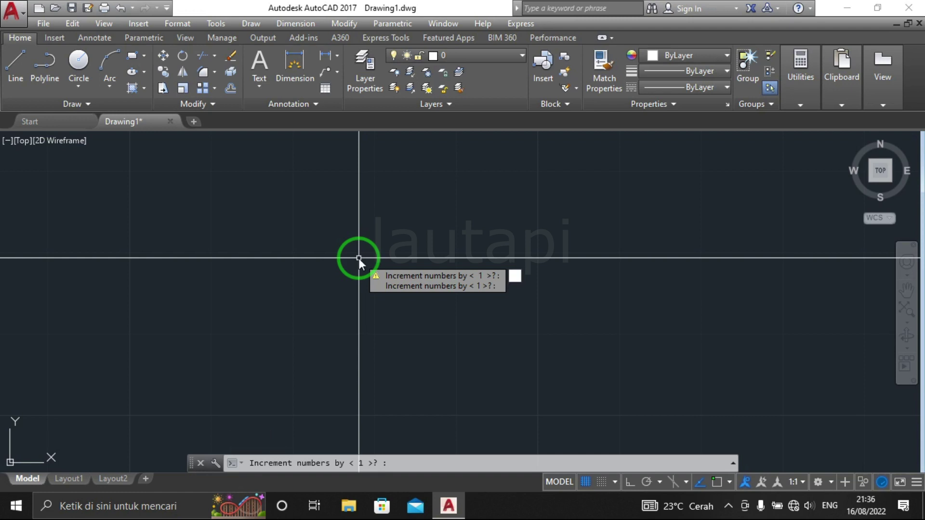
text(1)
key(Return)
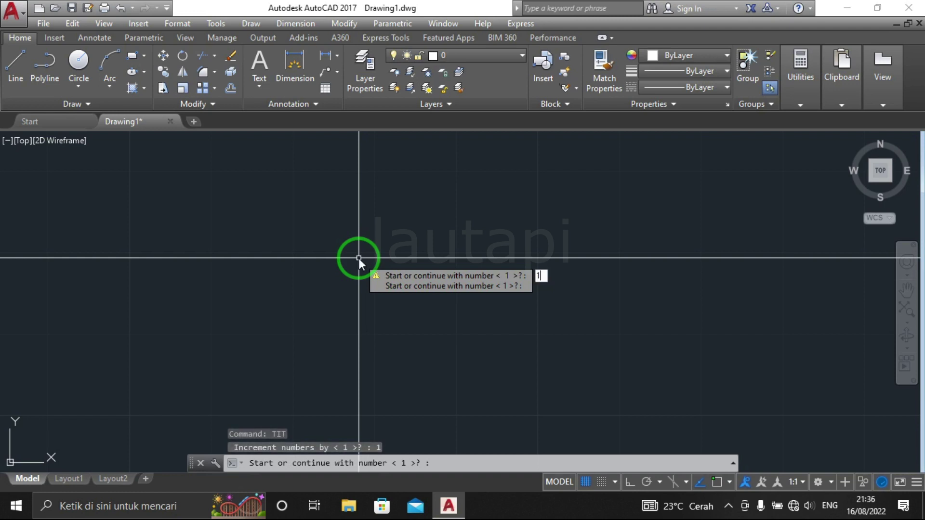
key(Return)
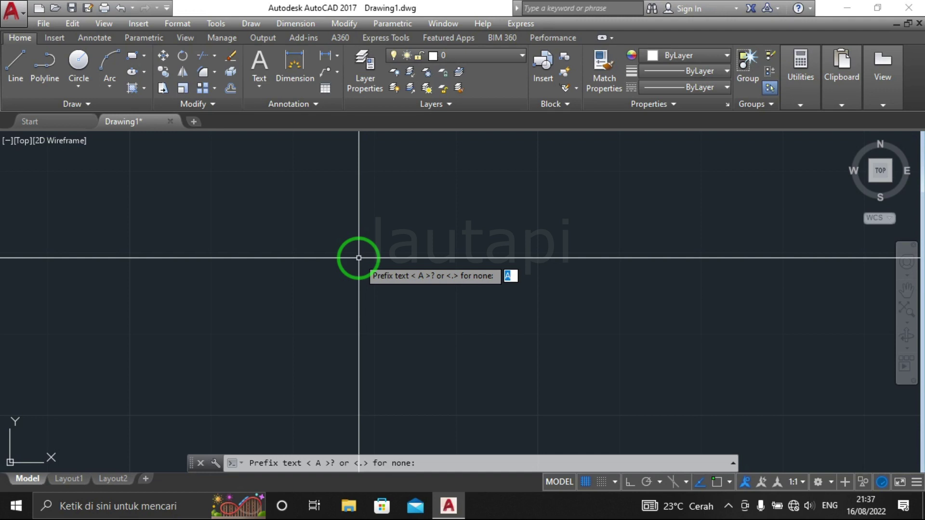
text(A)
key(Return)
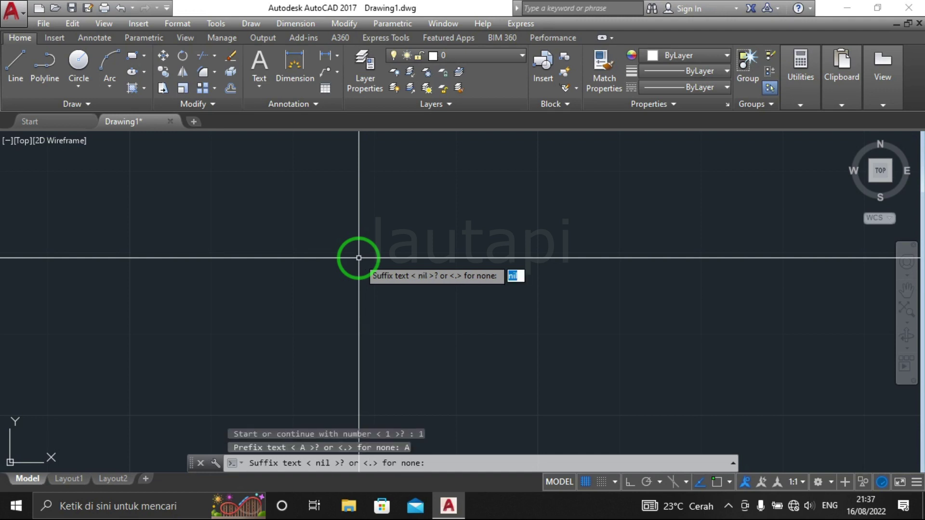
text(.)
key(Return)
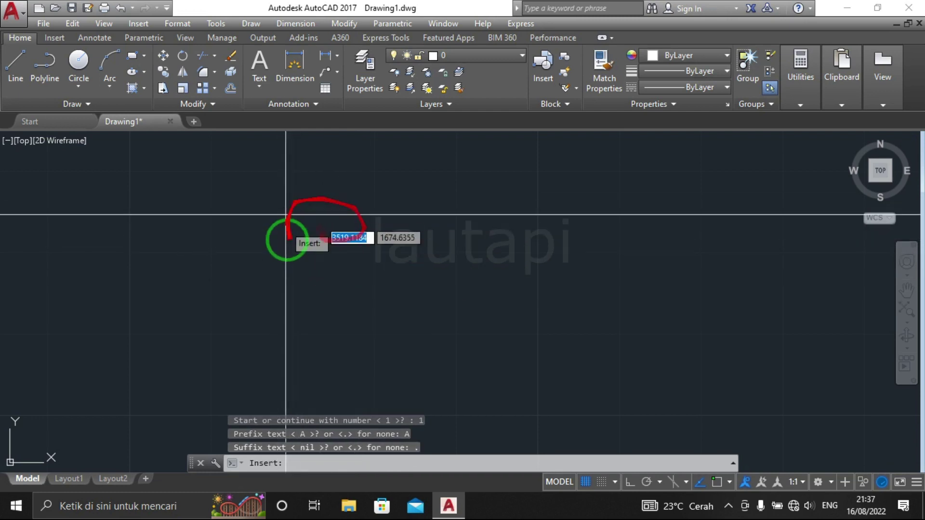
Place labels A1 through A8 left to right in one row, then end the run.
click(250, 240)
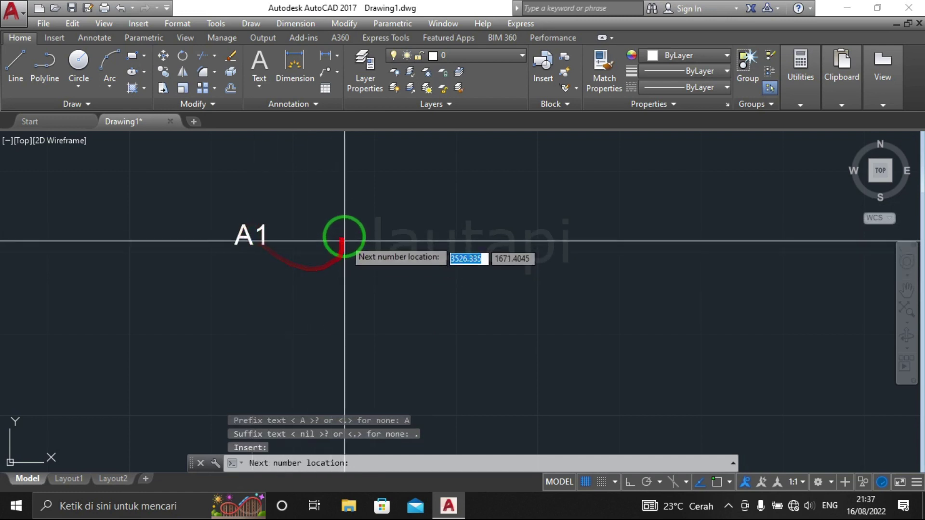
click(323, 240)
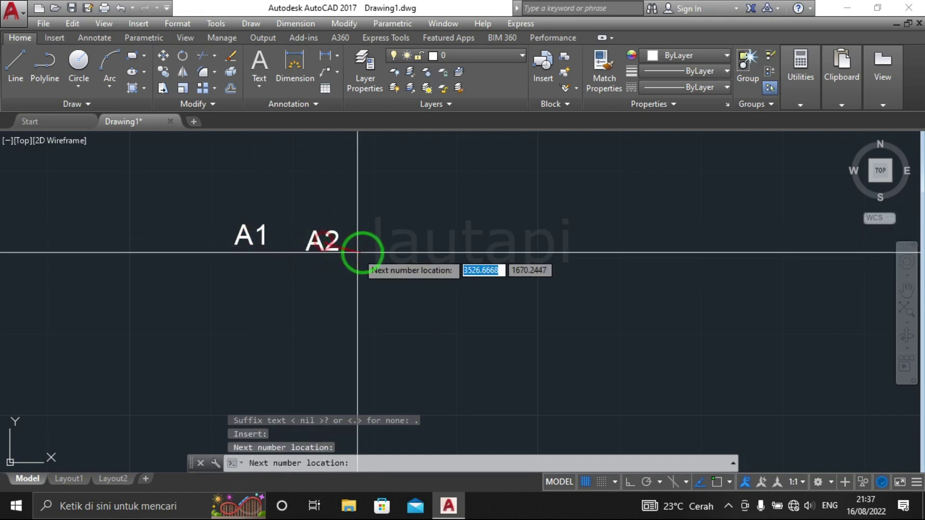
click(406, 242)
click(492, 240)
click(581, 241)
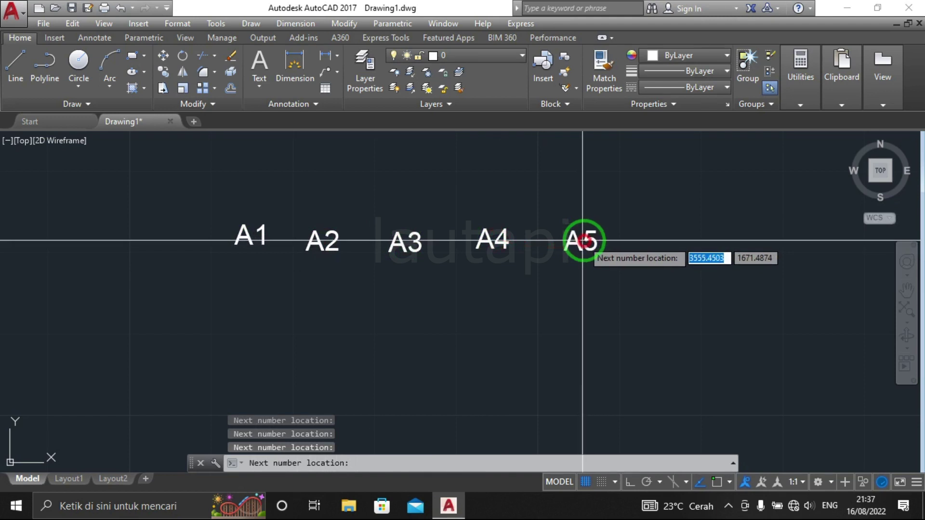
click(671, 235)
click(744, 242)
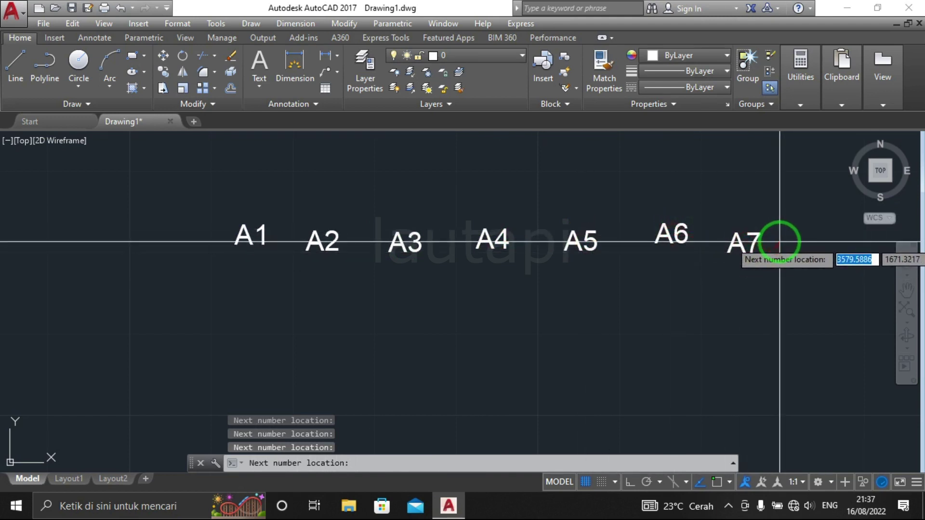
click(776, 243)
middle_drag(541, 262, 479, 259)
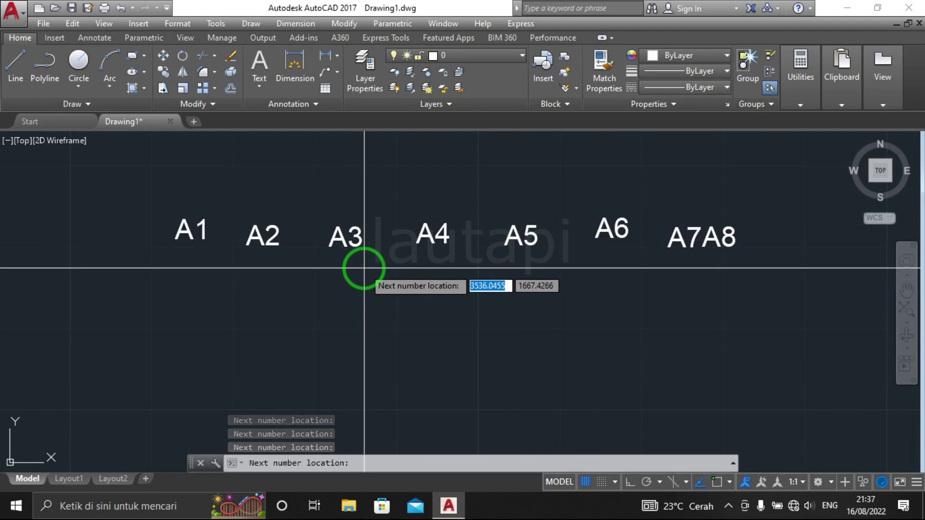
key(Escape)
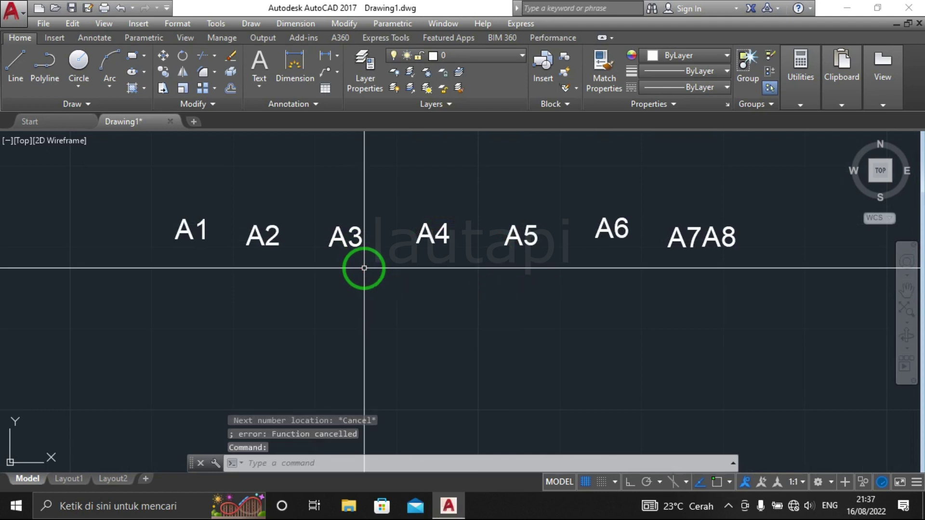
Run the numbering command with increment 5, start 1, prefix TEXT and suffix CONTOH.
text(TIT)
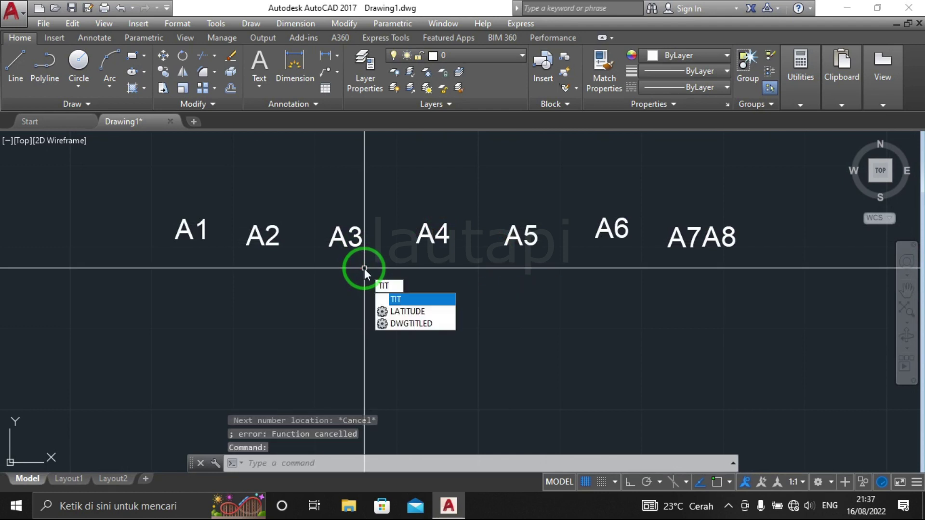
key(Return)
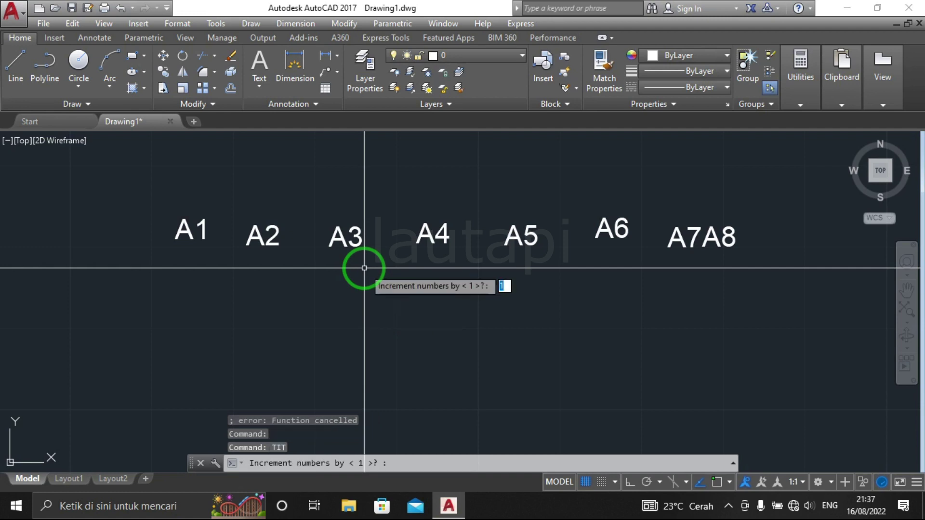
text(5)
key(Return)
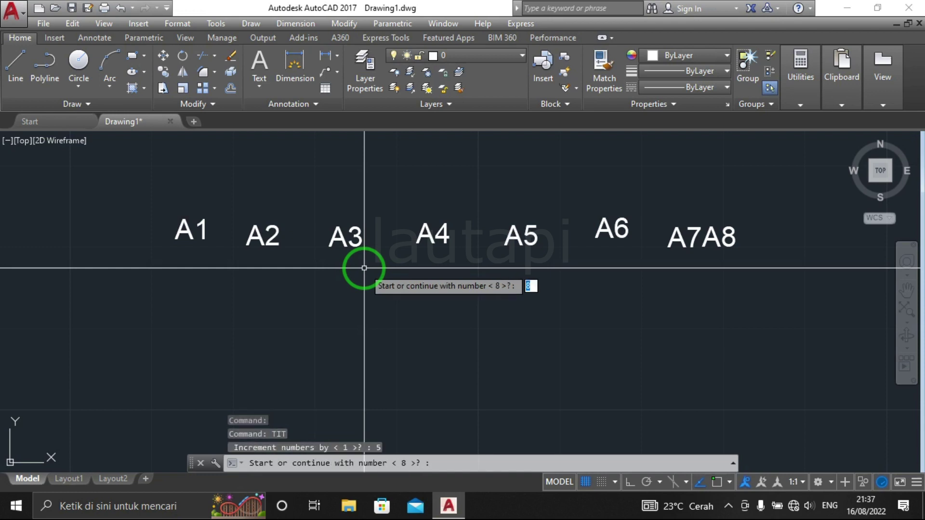
text(1)
key(Return)
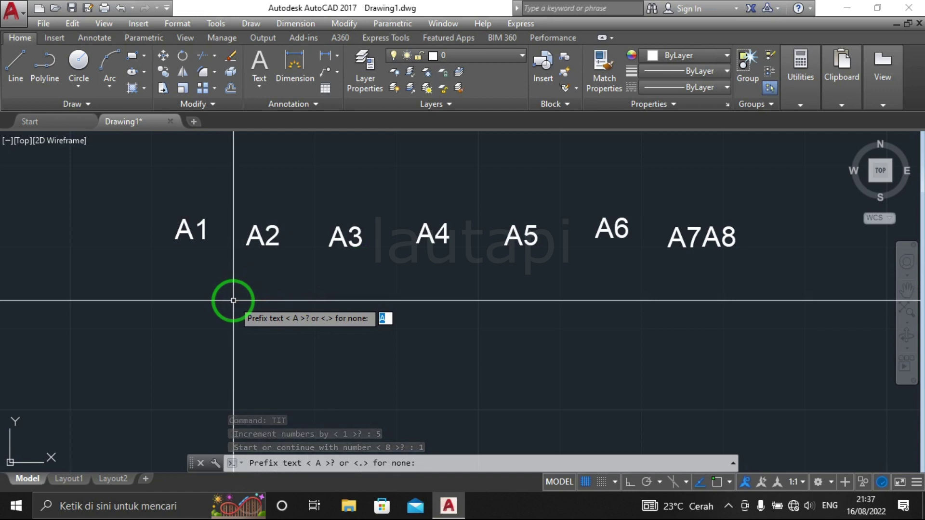
text(TEXT)
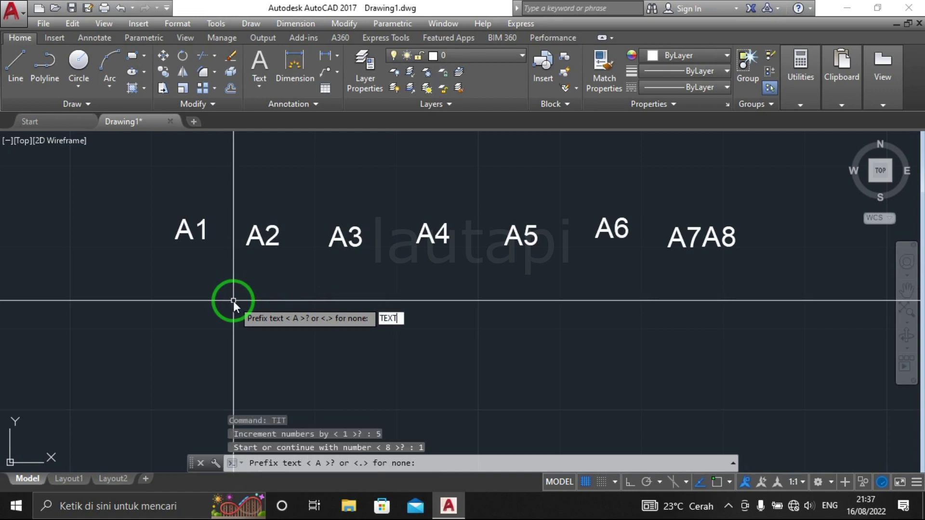
key(Return)
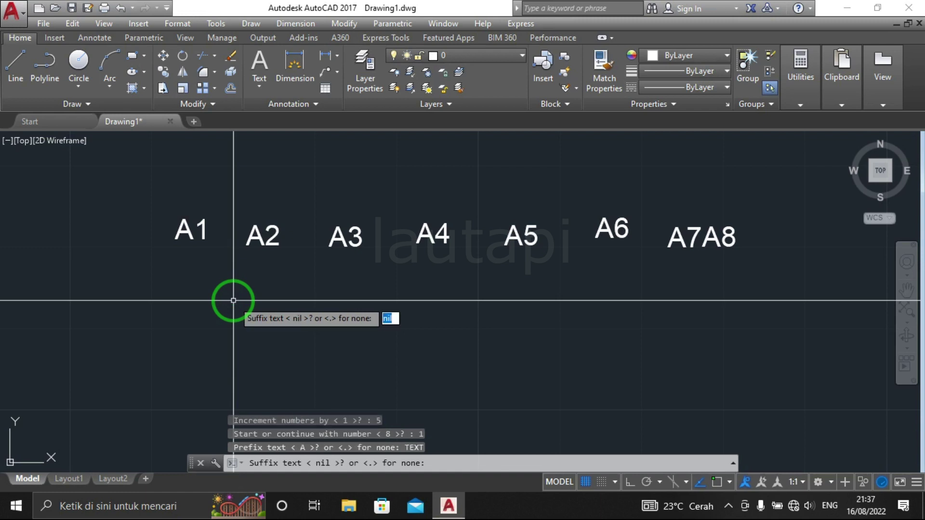
text(CONTOH)
key(Return)
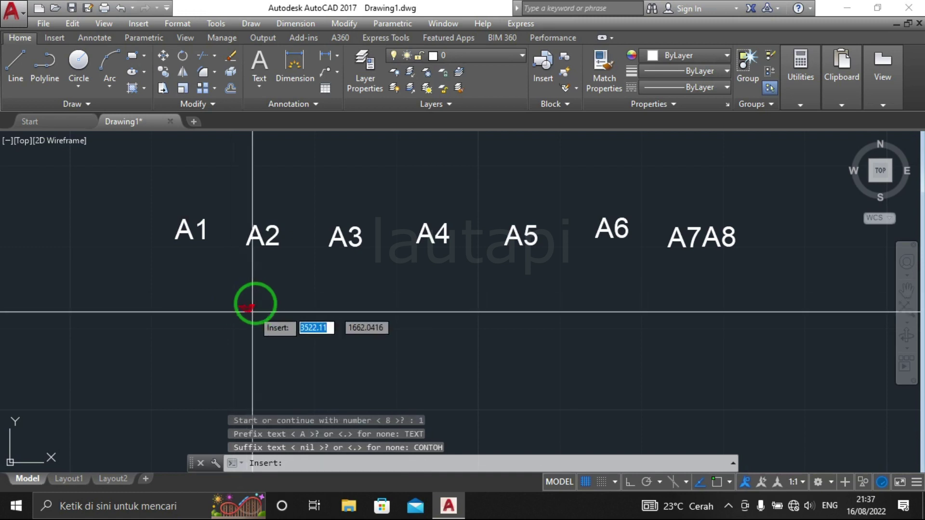
Place TEXT1CONTOH, TEXT6CONTOH, TEXT11CONTOH, TEXT16CONTOH and TEXT21CONTOH below the A row.
click(173, 302)
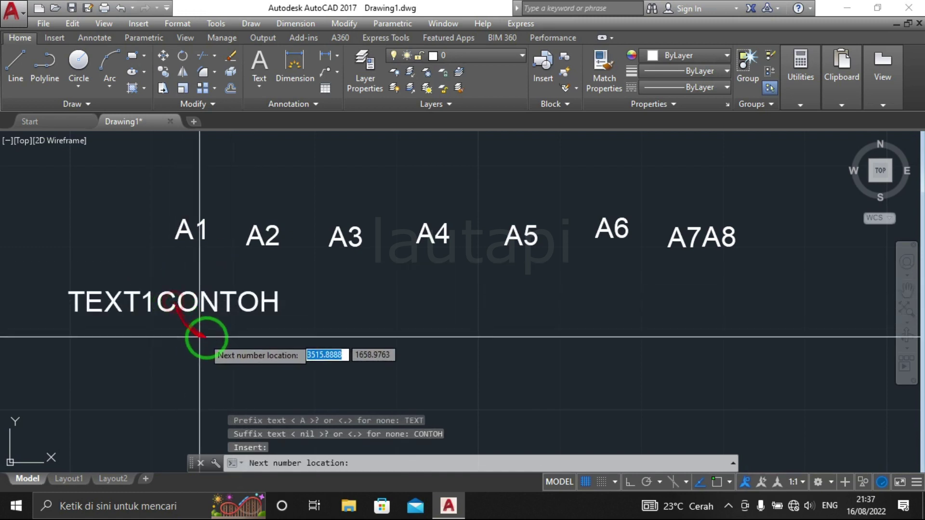
middle_drag(223, 337, 218, 283)
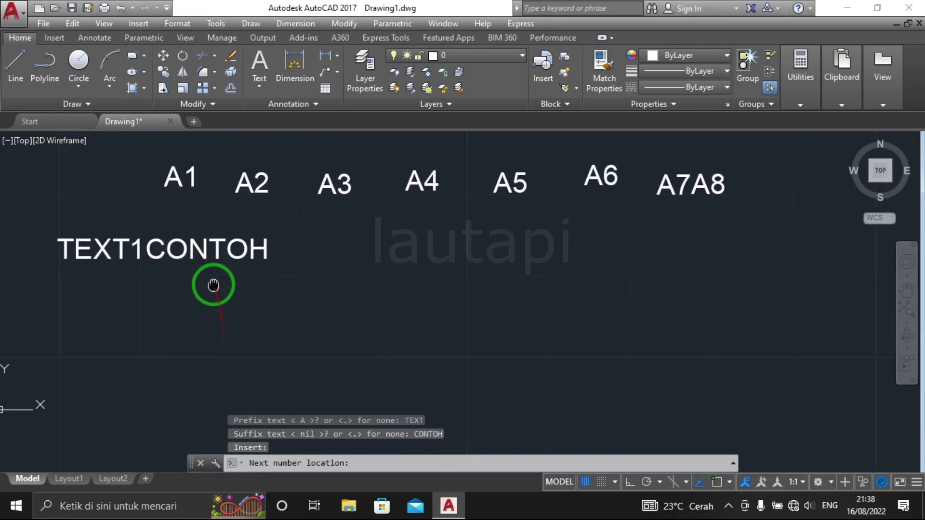
click(368, 264)
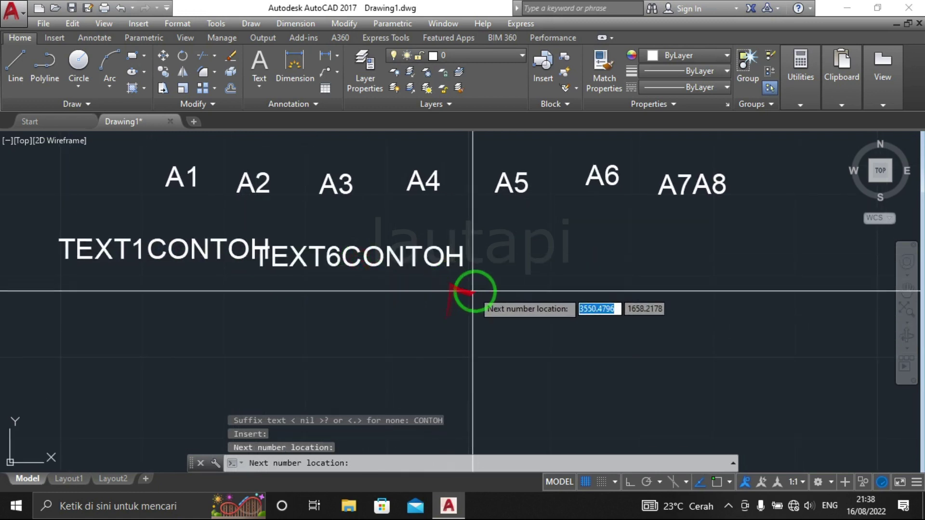
click(525, 265)
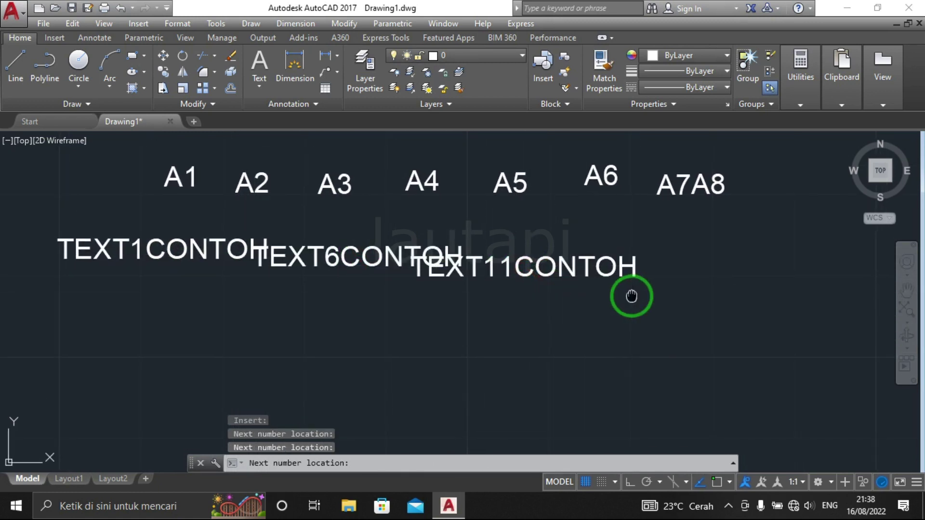
middle_drag(630, 293, 599, 295)
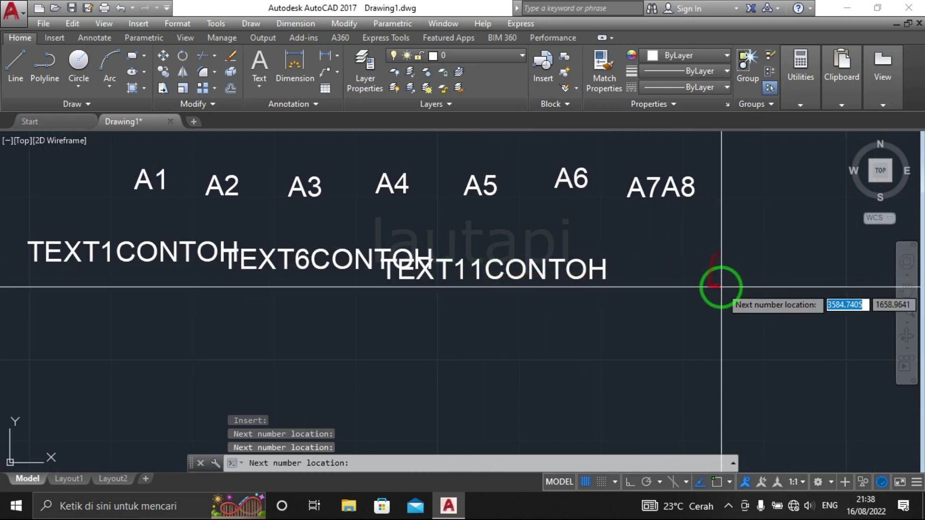
click(598, 328)
middle_drag(624, 360, 652, 285)
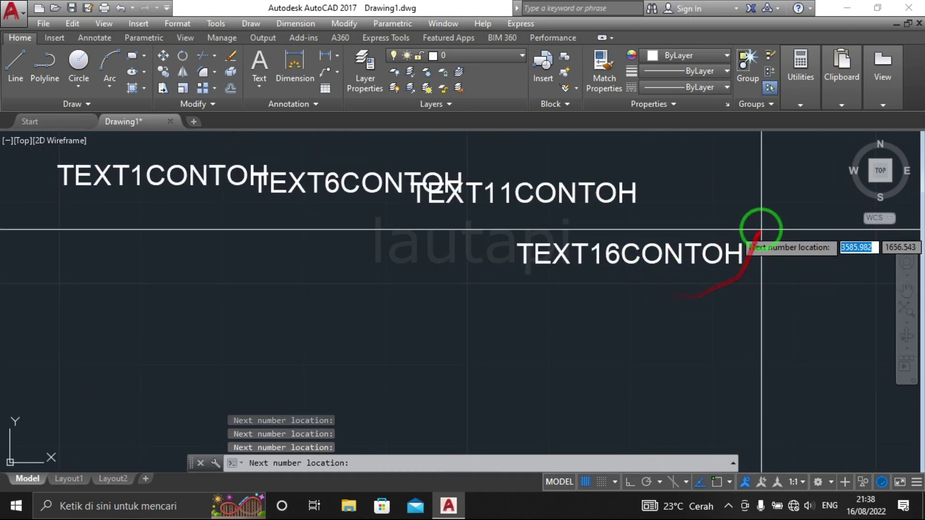
click(782, 205)
End the numbering run and recentre the view on all label rows.
middle_drag(660, 257, 516, 275)
scroll(415, 284, down, 2)
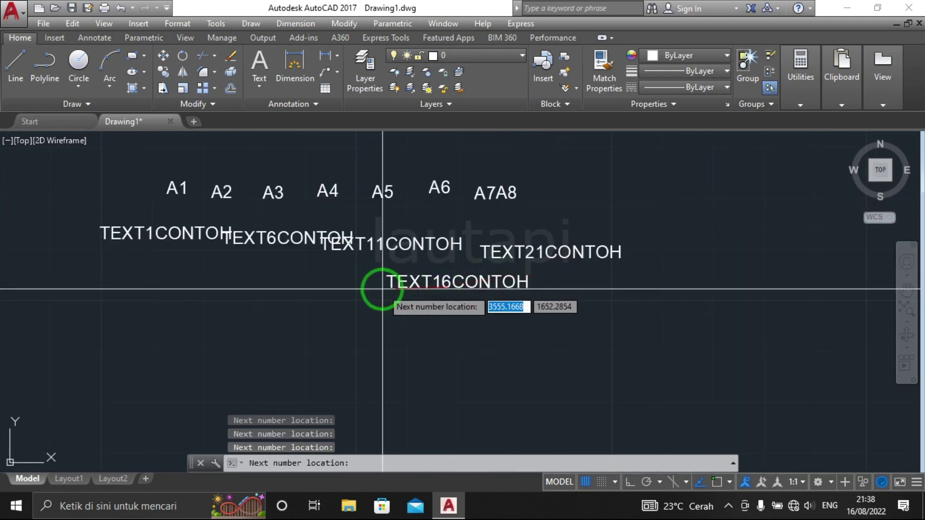
middle_drag(379, 285, 475, 285)
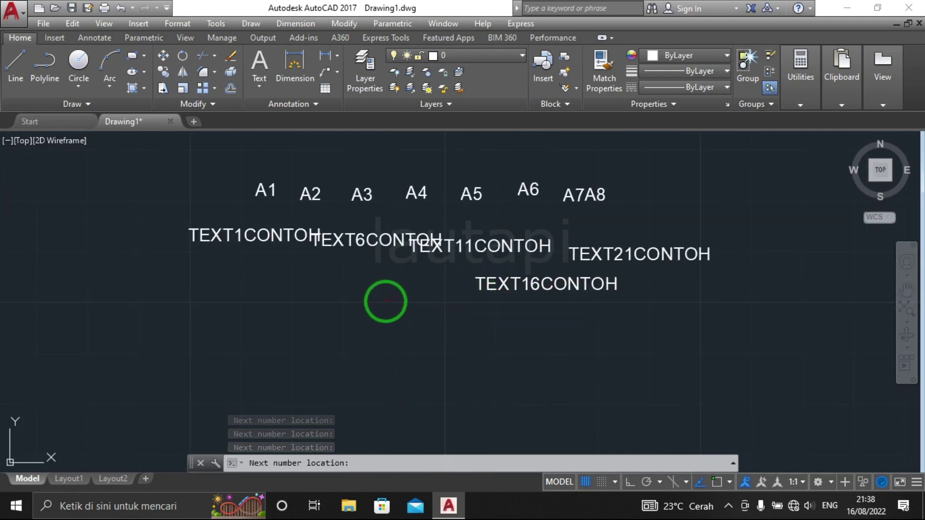
key(Escape)
mouse_move(362, 306)
middle_down()
mouse_move(409, 274)
mouse_move(414, 285)
middle_up()
scroll(362, 310, up, 2)
scroll(440, 262, down, 2)
scroll(401, 294, up, 1)
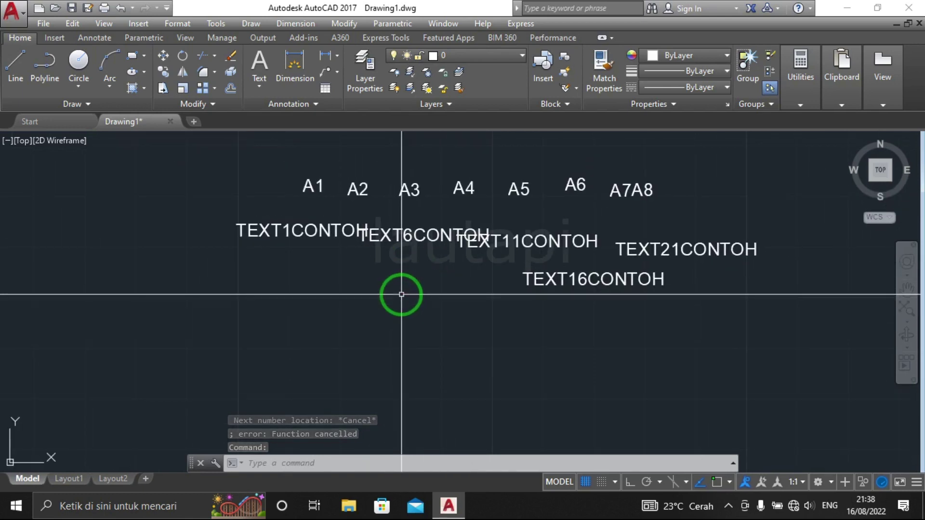
Run tit with an increment of 1 and a start number of 1.
text(ti)
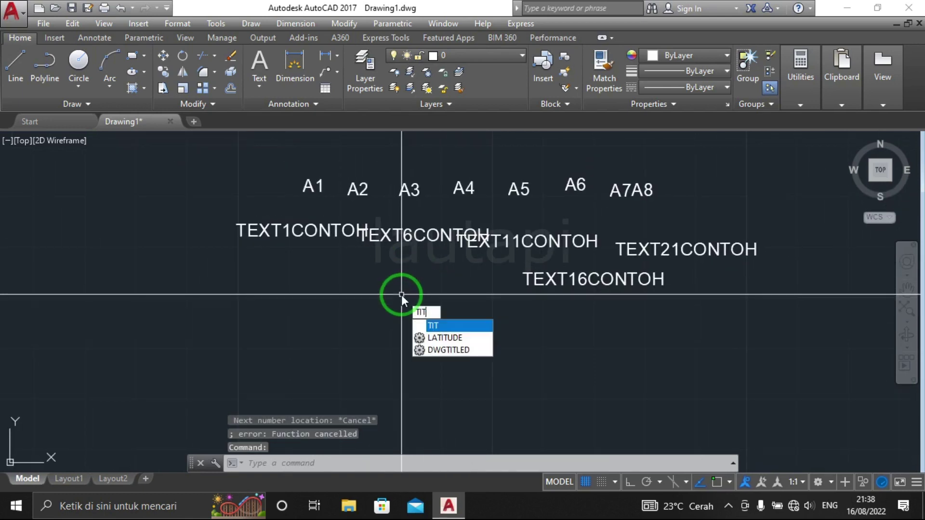
text(t)
key(Return)
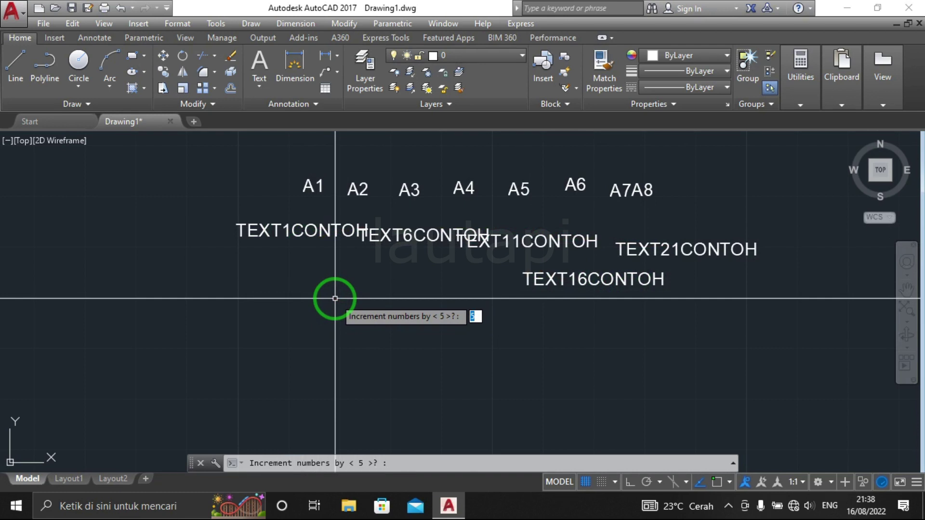
text(1)
key(Return)
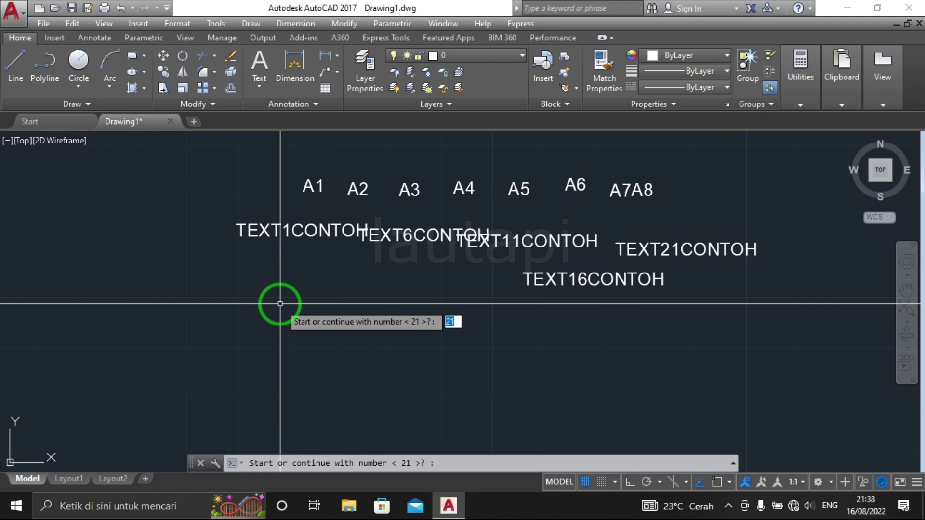
text(1)
key(Return)
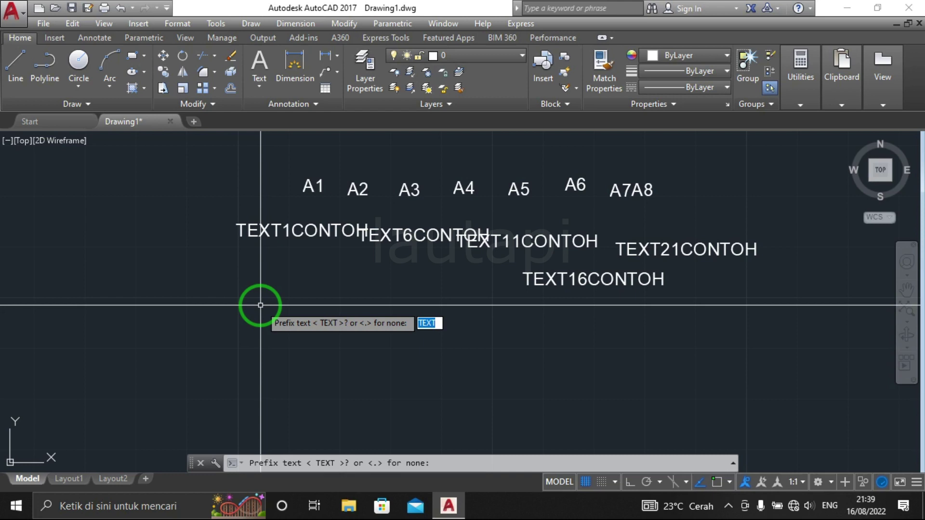
Set the numbering run to have no prefix and suffix A.
text(.)
key(Return)
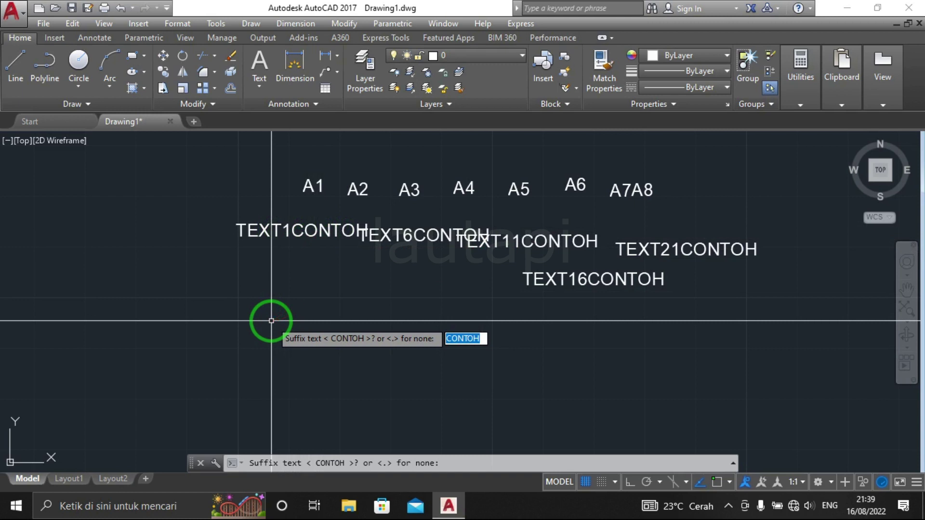
text(A)
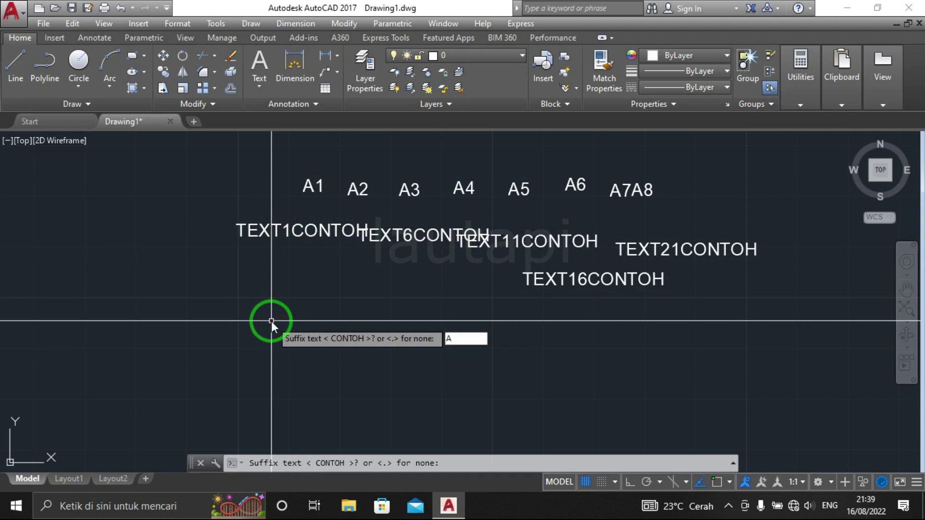
key(Return)
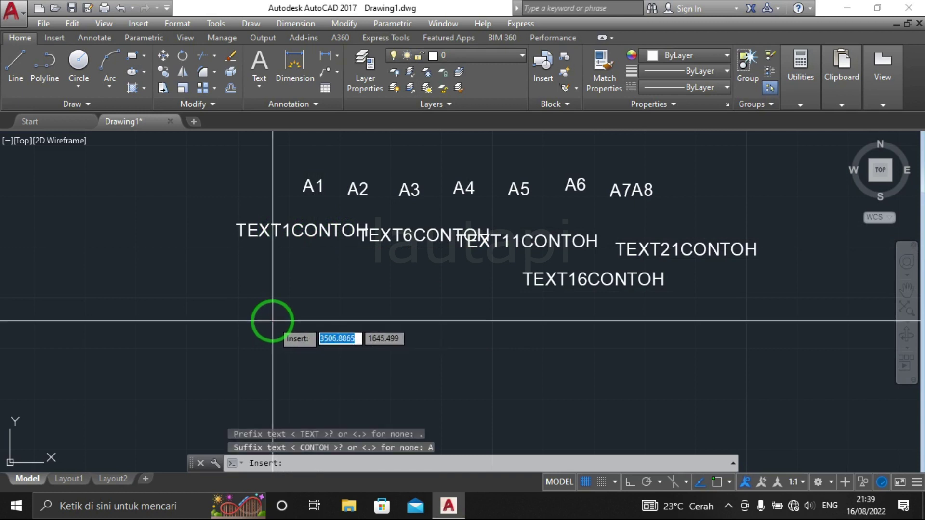
Place labels 1A through 9A in a row below the TEXT labels, then end the run.
click(266, 323)
click(330, 325)
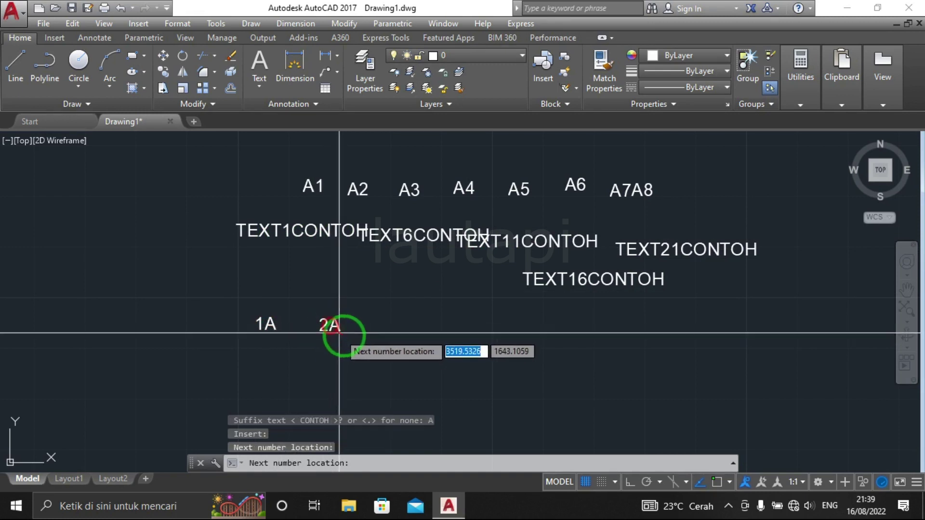
click(384, 325)
click(437, 328)
click(503, 331)
click(566, 336)
click(616, 340)
click(673, 335)
click(722, 342)
middle_drag(619, 349, 539, 294)
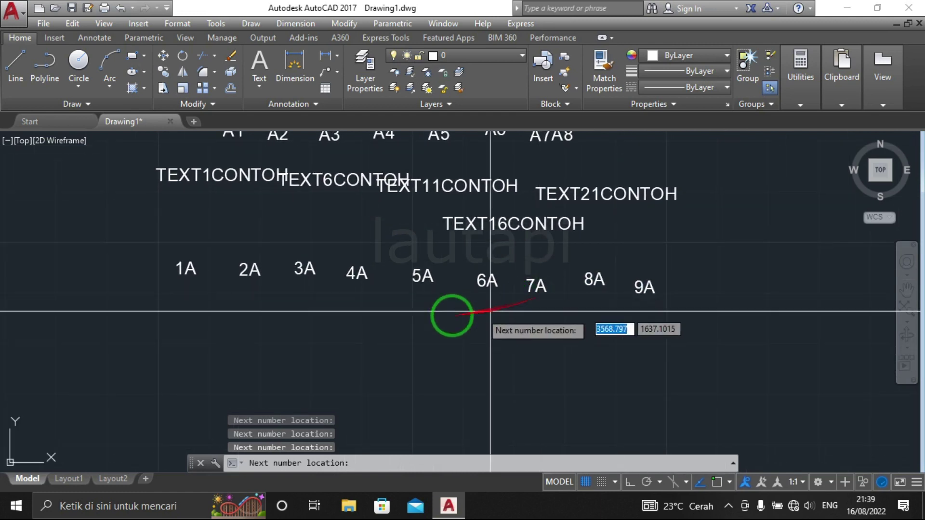
key(Escape)
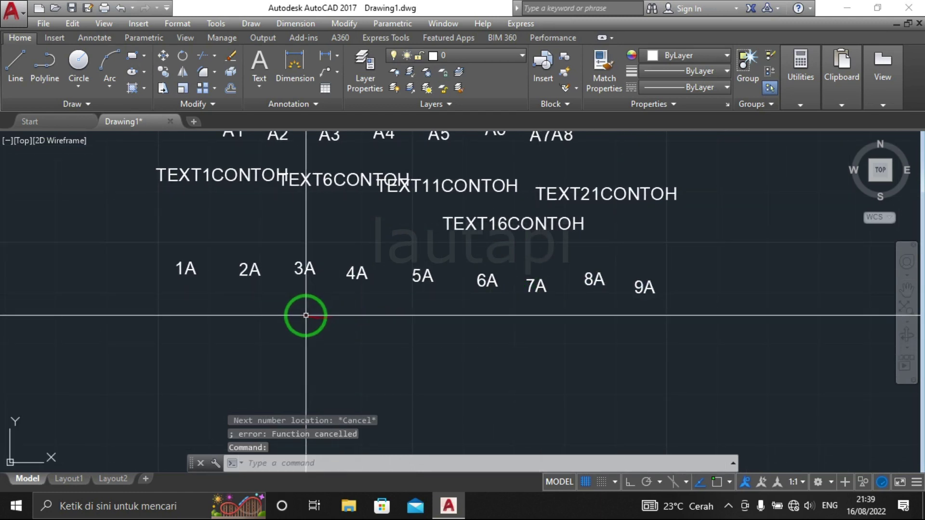
Start the circled-number command with increment 1, starting at 1.
scroll(322, 337, down, 1)
scroll(346, 285, down, 2)
middle_drag(346, 286, 392, 260)
scroll(310, 315, up, 2)
middle_drag(329, 301, 312, 317)
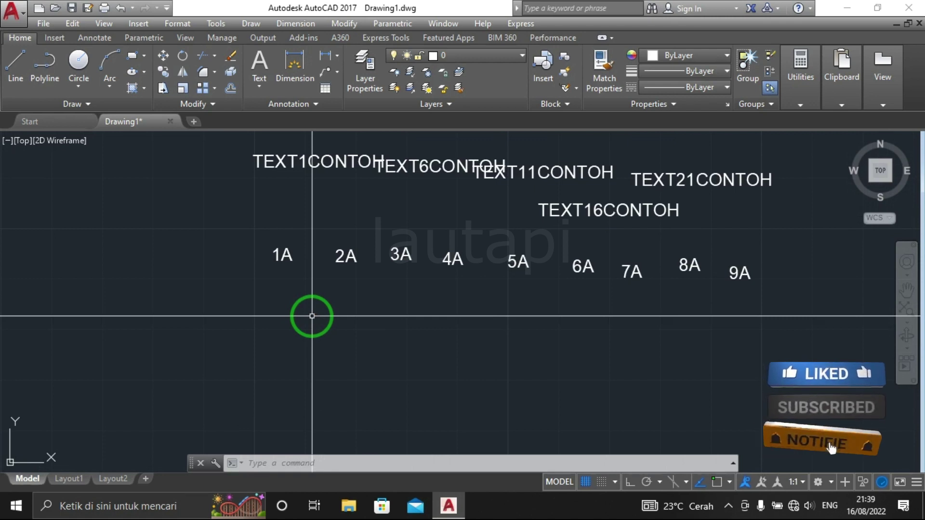
text(NMC)
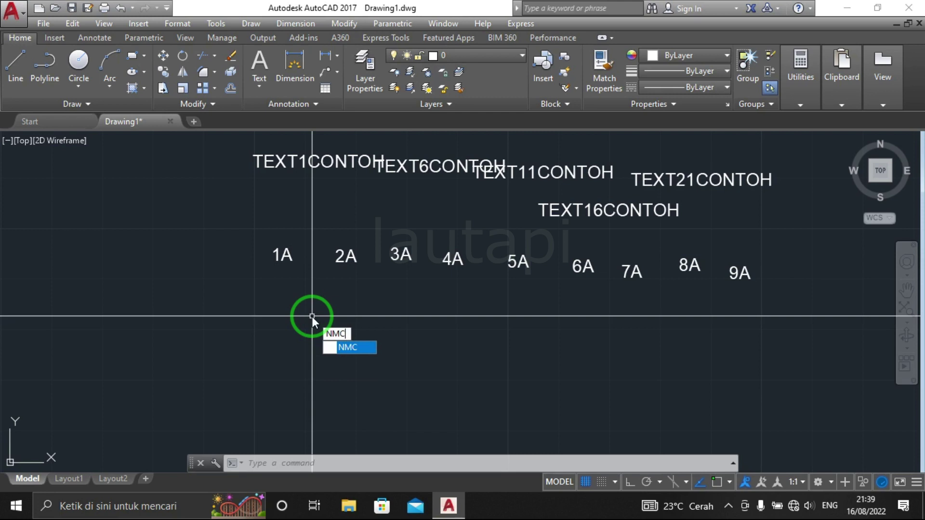
key(Return)
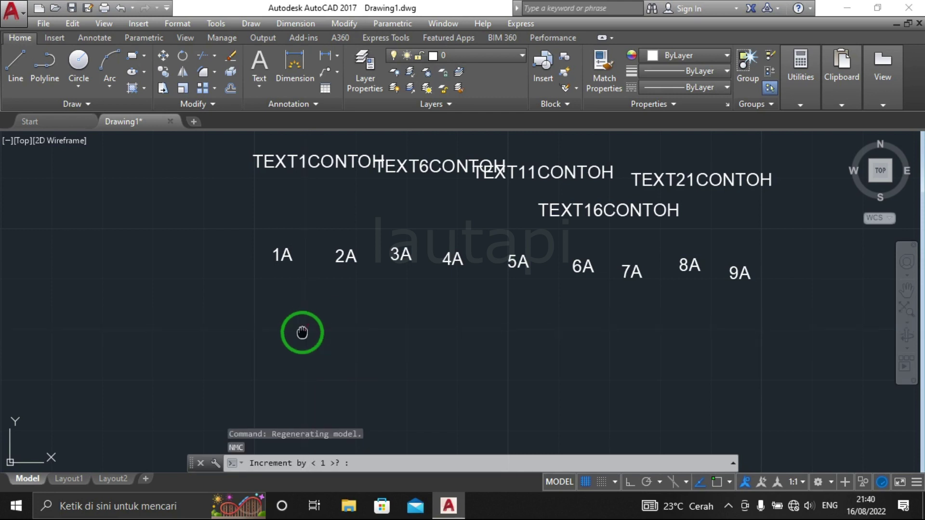
middle_drag(302, 333, 338, 251)
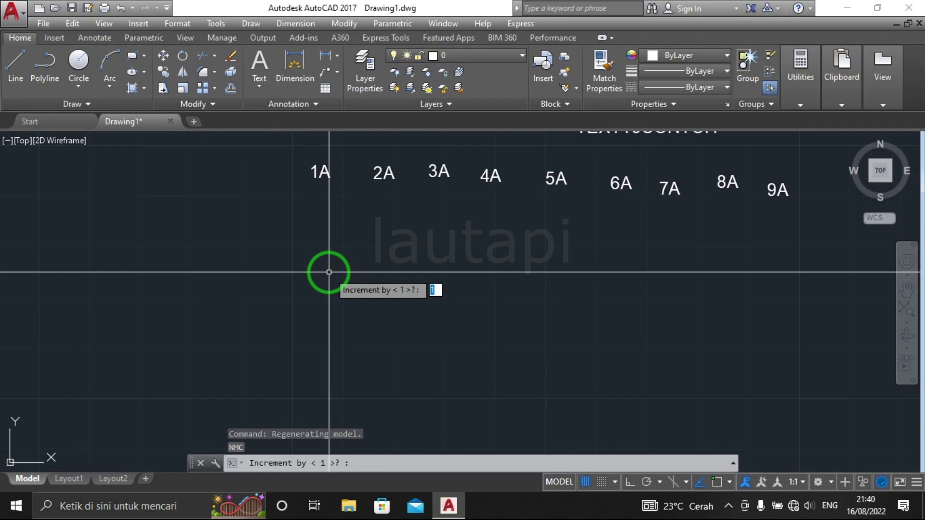
key(Return)
text(1)
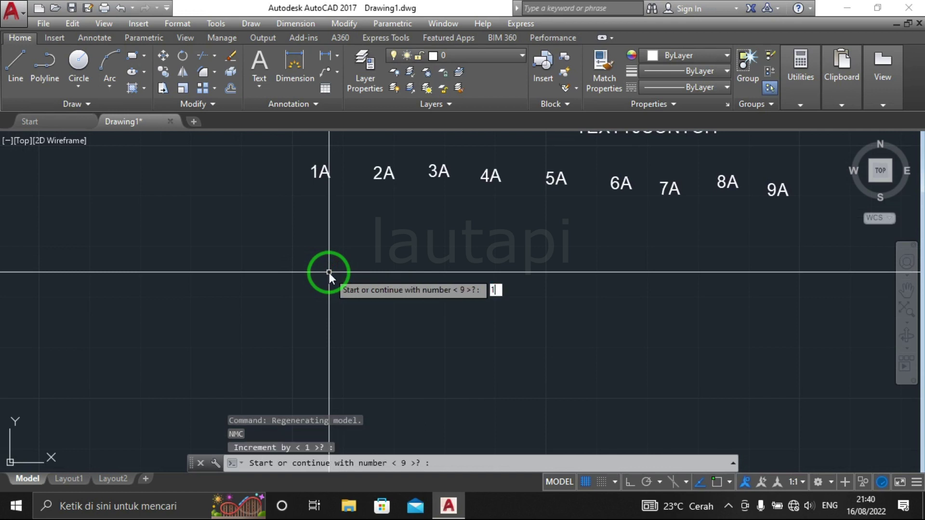
key(Return)
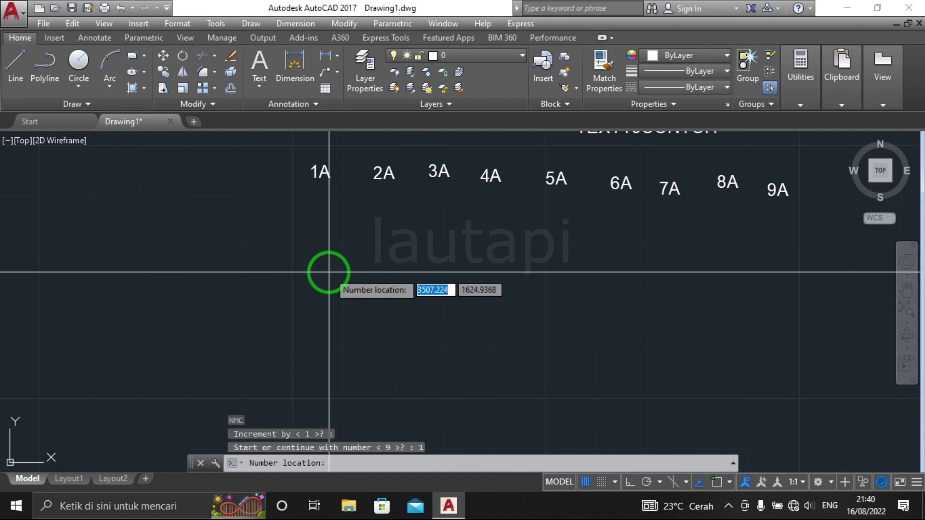
Place circled numbers 1 through 10 in a row below the 1A–9A labels.
click(316, 301)
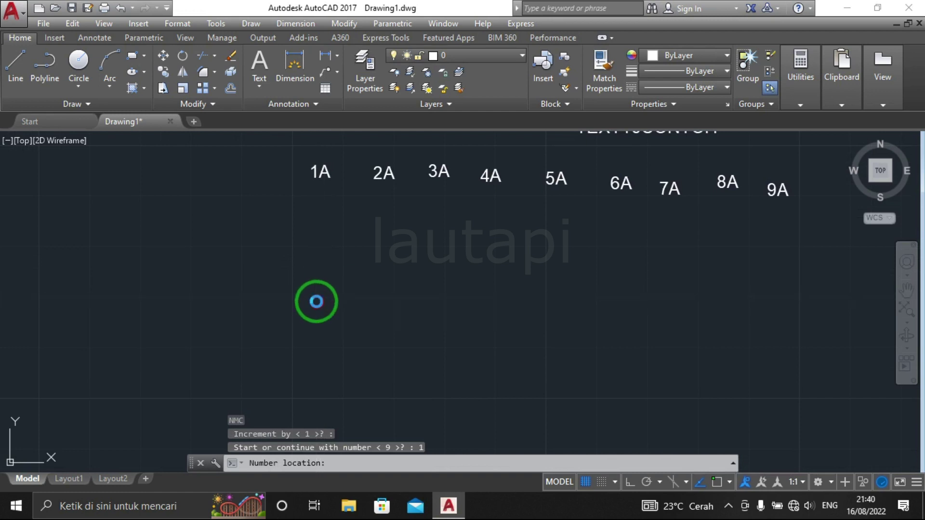
click(396, 300)
click(454, 307)
click(525, 314)
middle_drag(568, 310, 428, 308)
click(438, 307)
click(492, 308)
click(544, 307)
click(589, 306)
click(633, 302)
click(683, 308)
End the circled-number run, recentre the view, and enter NM for the next run.
middle_drag(474, 331, 515, 264)
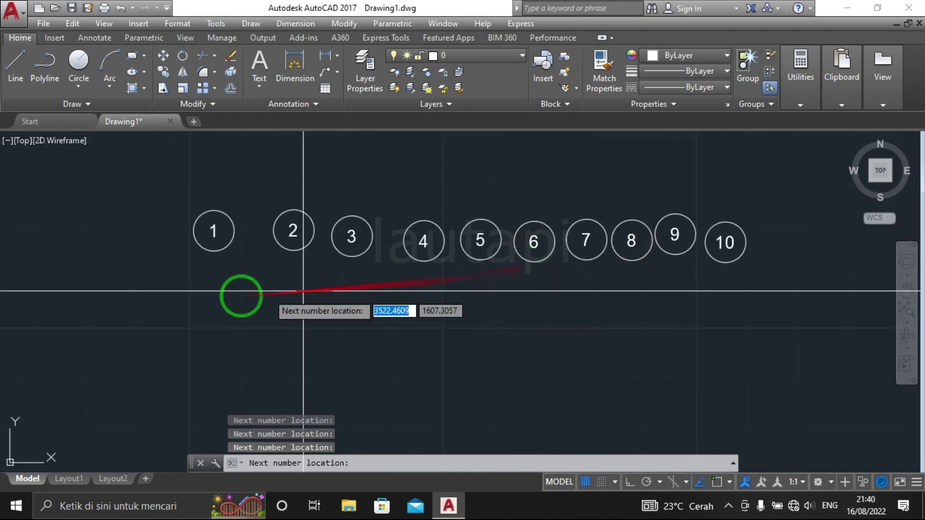
key(Escape)
middle_drag(274, 310, 282, 318)
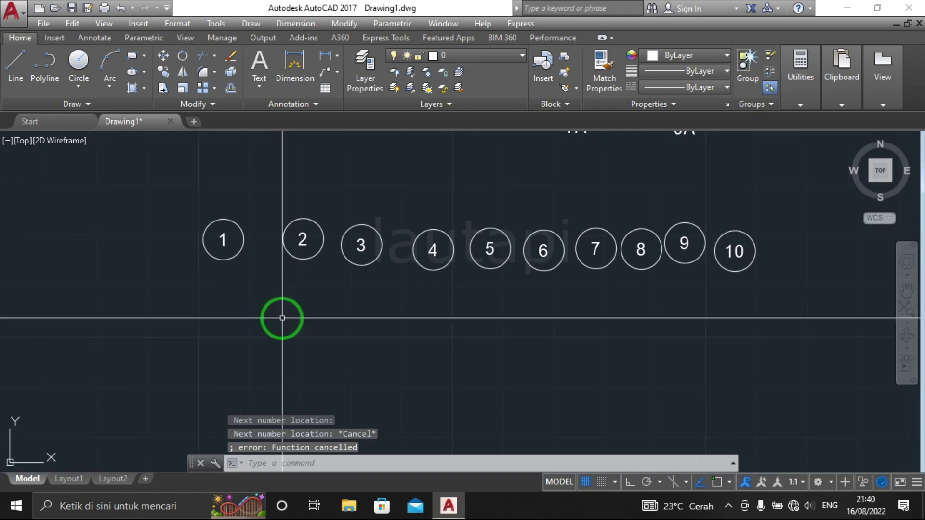
text(NMP)
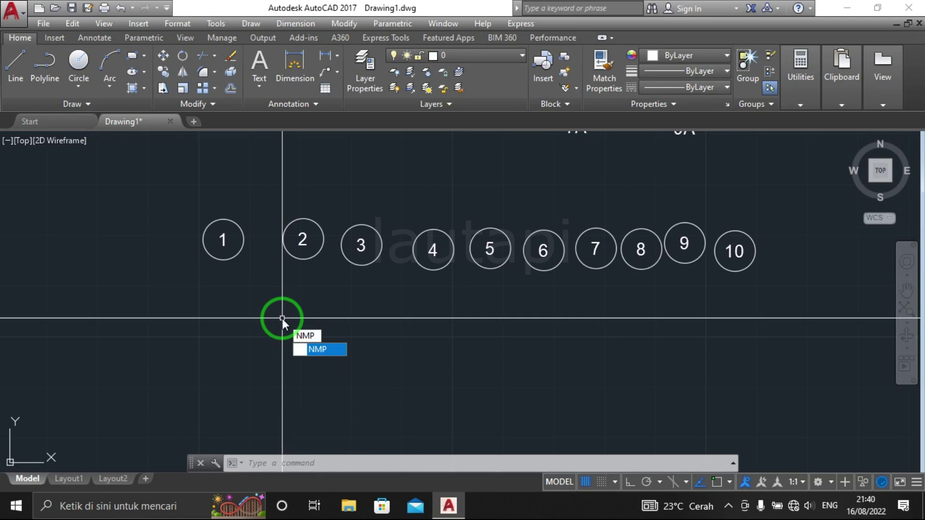
Start the NM numbering run with increment 1, starting at 1.
key(Return)
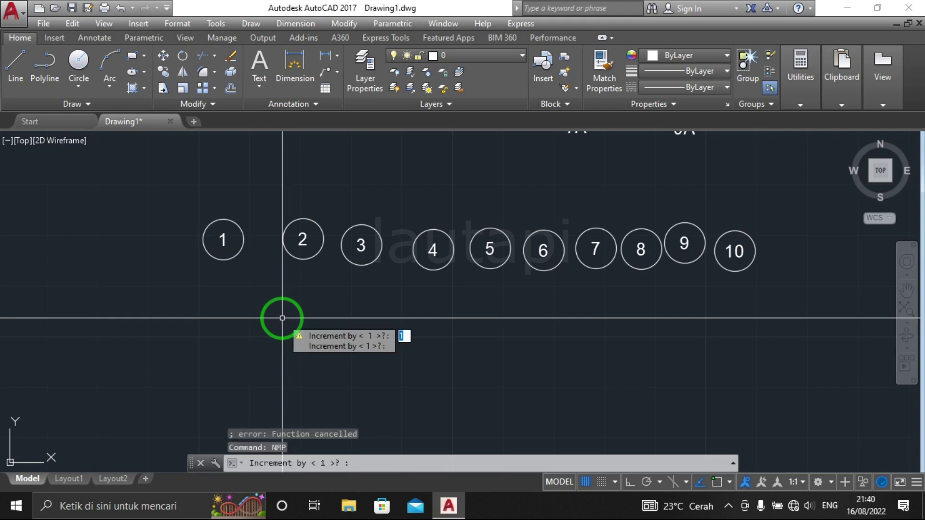
key(Return)
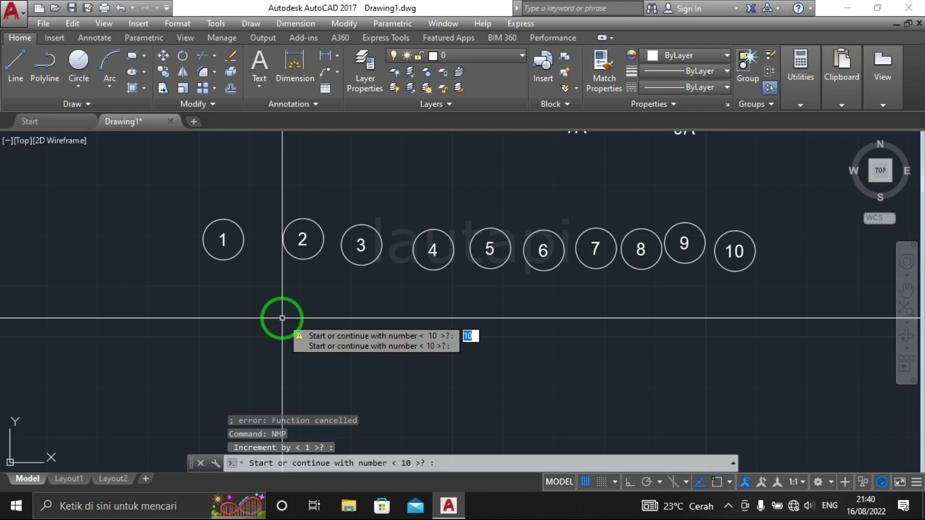
text(1)
key(Return)
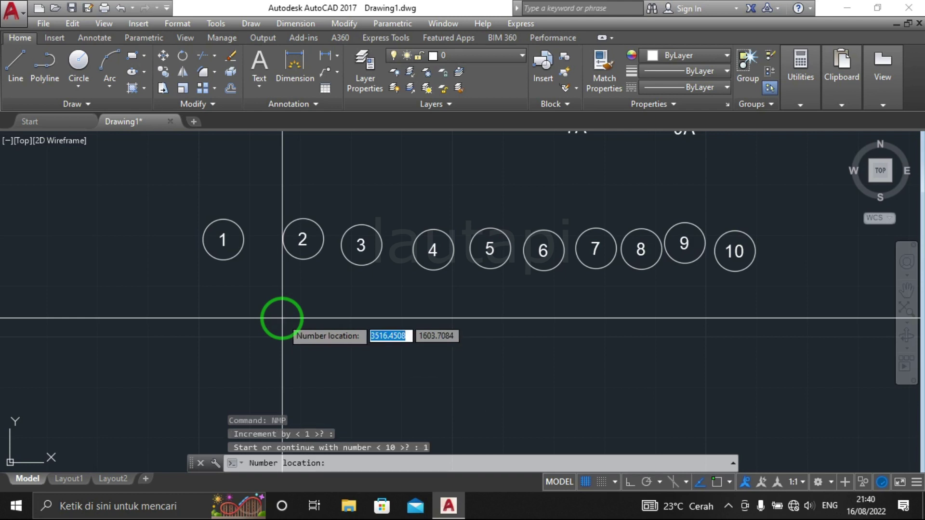
middle_drag(282, 318, 310, 262)
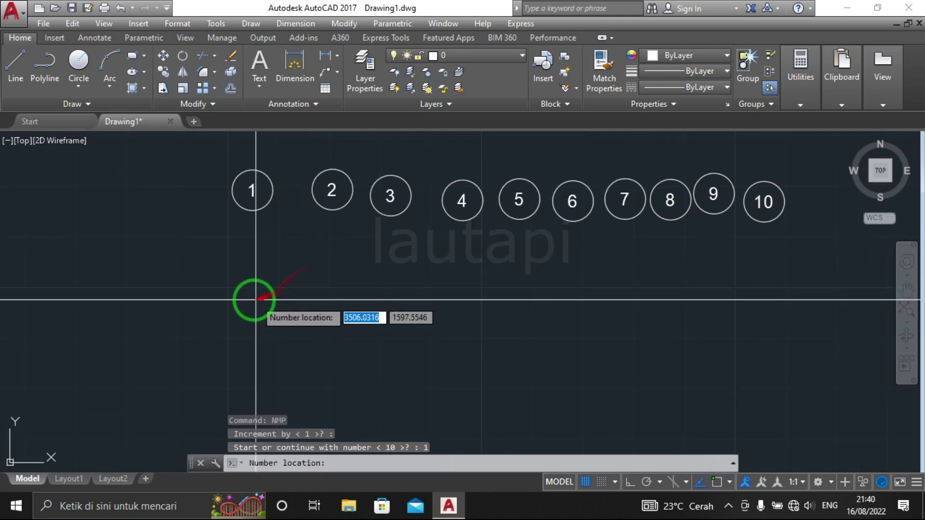
Place hexagon numbers 1 through 8 in a row beneath the circled numbers.
click(248, 301)
click(325, 311)
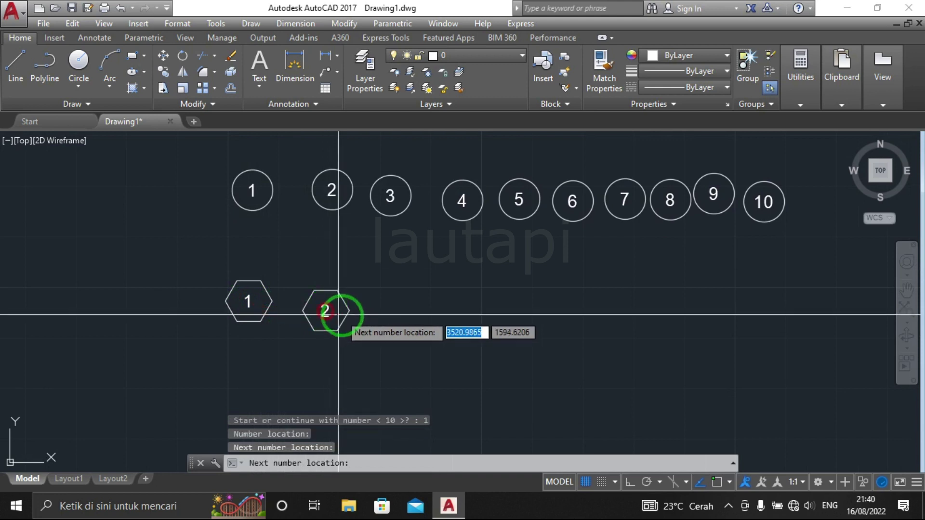
click(402, 314)
click(475, 320)
click(554, 314)
click(626, 316)
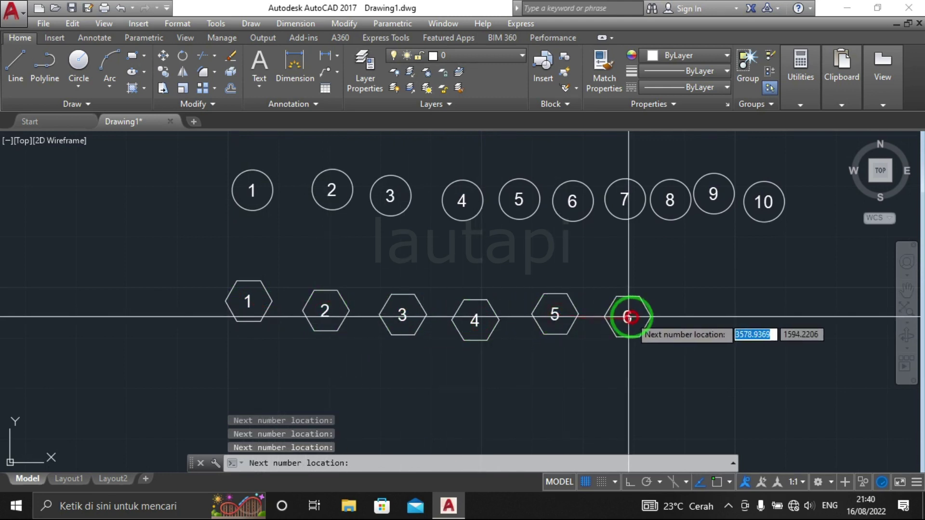
click(719, 318)
click(768, 309)
End the hexagon run and pan back to the 1A–9A labels and circles.
middle_drag(551, 318, 444, 315)
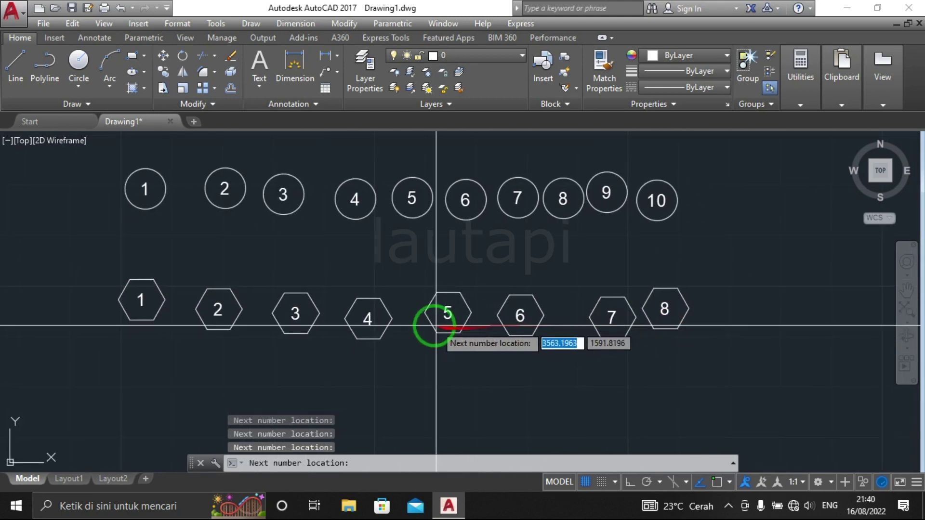
scroll(436, 327, down, 2)
scroll(385, 267, down, 1)
scroll(378, 338, up, 3)
mouse_move(378, 337)
middle_down()
mouse_move(399, 258)
mouse_move(379, 299)
middle_up()
scroll(390, 295, down, 2)
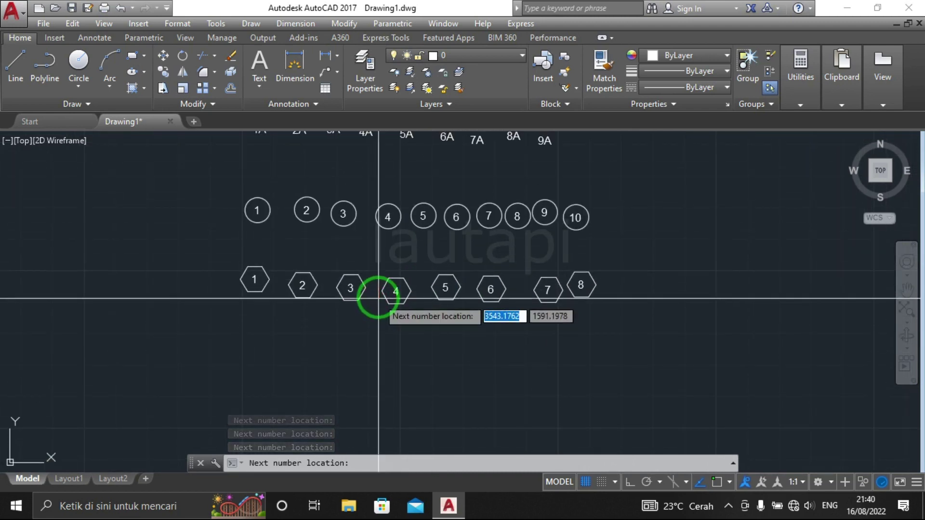
key(Escape)
mouse_move(362, 328)
middle_down()
mouse_move(406, 305)
mouse_move(397, 337)
middle_up()
scroll(406, 304, down, 2)
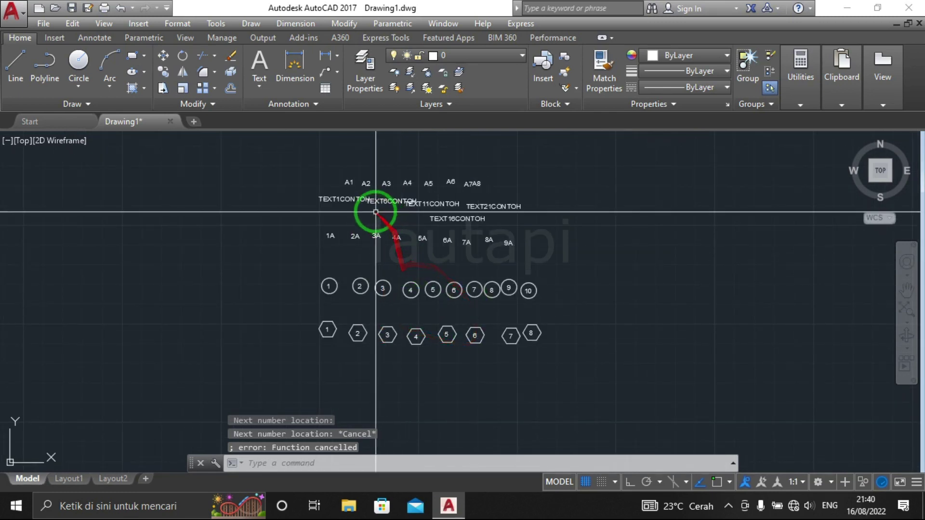
scroll(374, 207, up, 2)
middle_drag(389, 297, 264, 287)
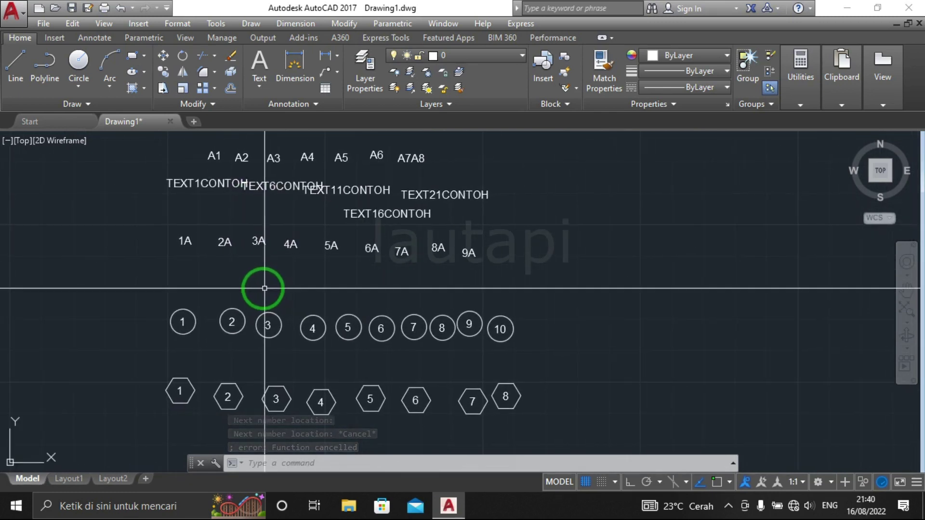
Start another numbering run with increment 1, starting at 1.
scroll(265, 287, up, 2)
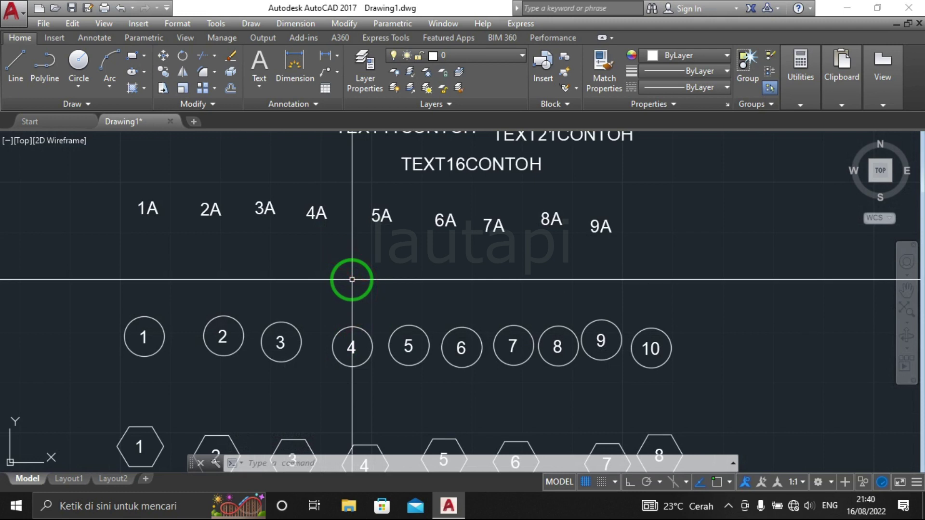
text(NM)
key(Return)
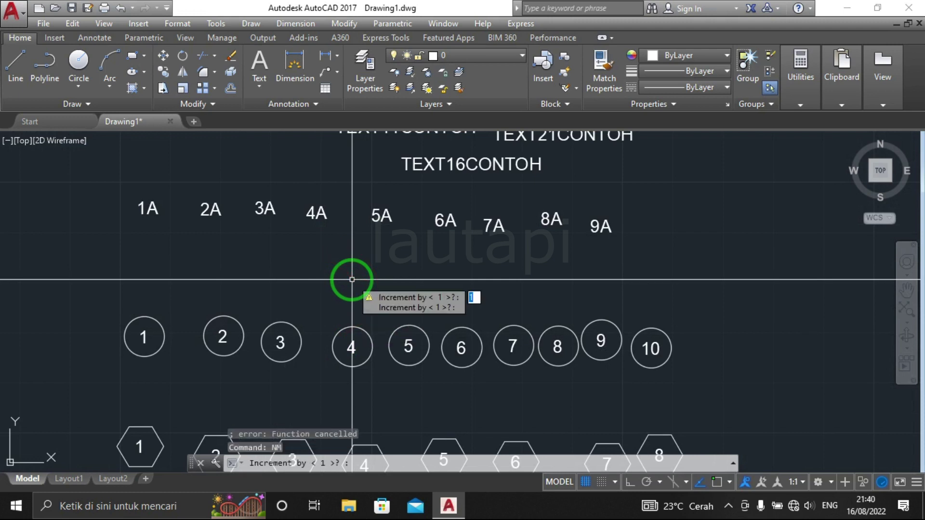
key(Return)
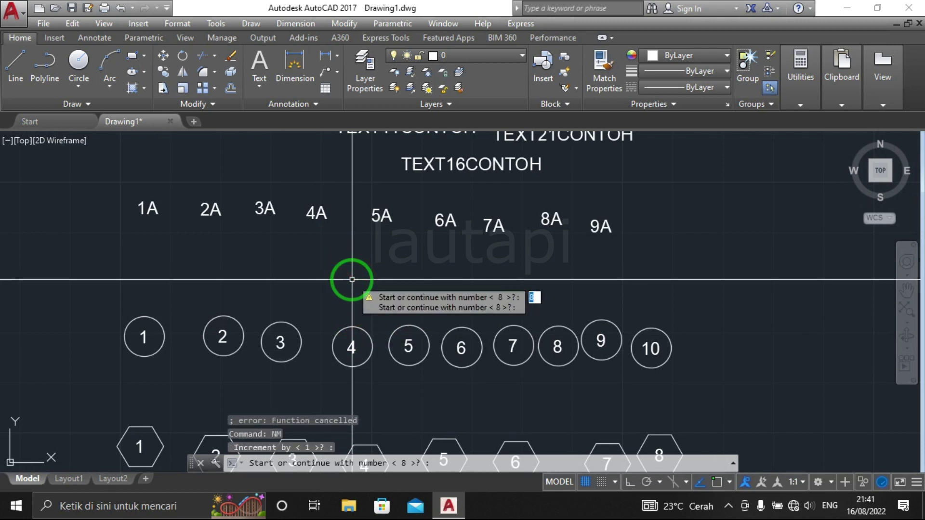
text(1)
key(Return)
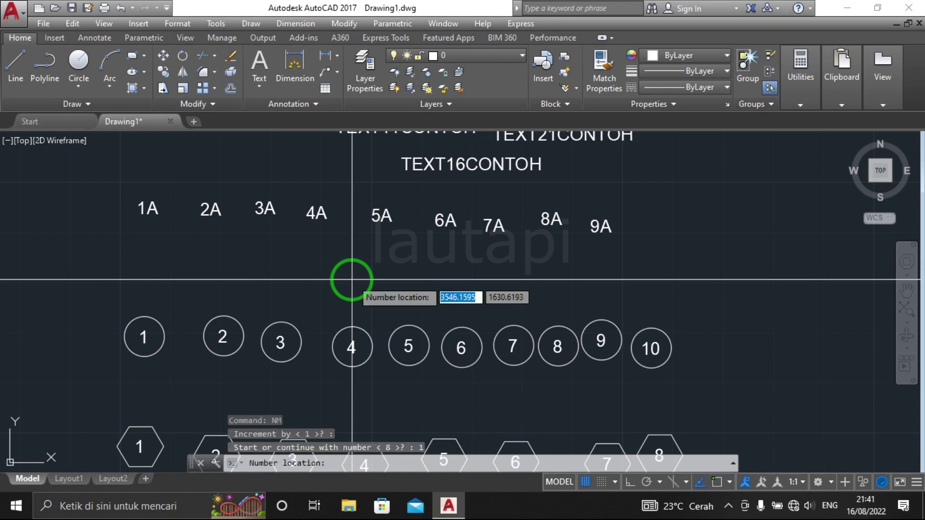
Place plain numbers 1 through 12 in a row below the 1A–9A labels.
click(142, 270)
click(181, 273)
click(221, 275)
click(264, 277)
click(317, 281)
click(361, 278)
click(400, 280)
click(465, 279)
click(504, 279)
click(561, 280)
click(593, 280)
click(640, 281)
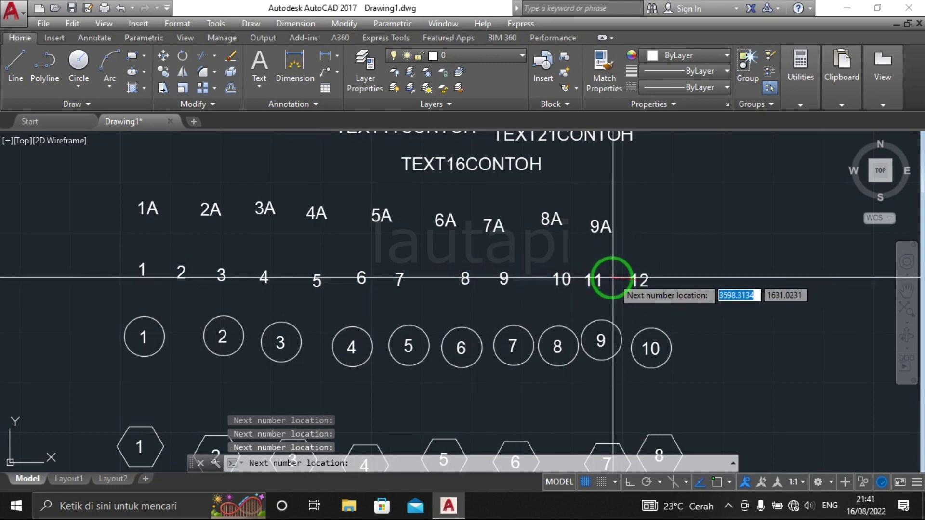
End the run and zoom extents to frame all the label rows.
key(Escape)
scroll(576, 277, down, 2)
scroll(573, 294, down, 2)
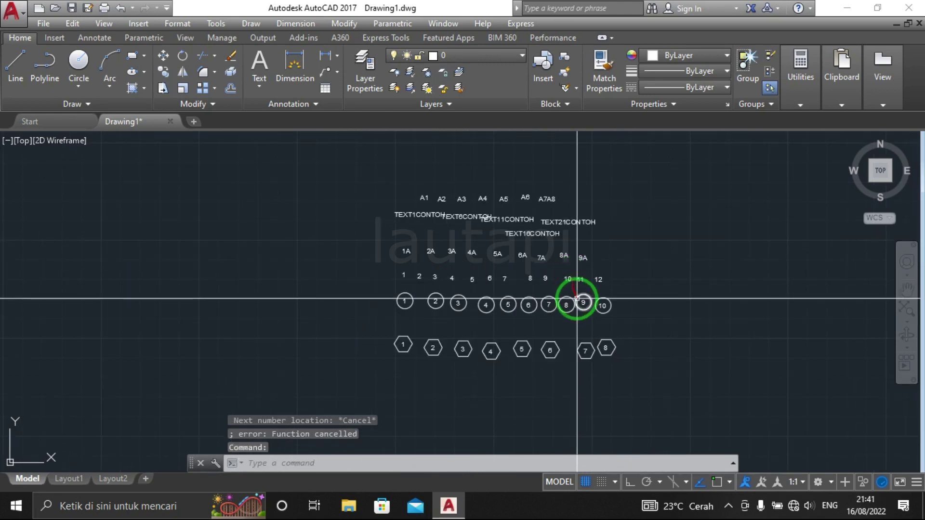
scroll(572, 300, up, 2)
middle_click(571, 300)
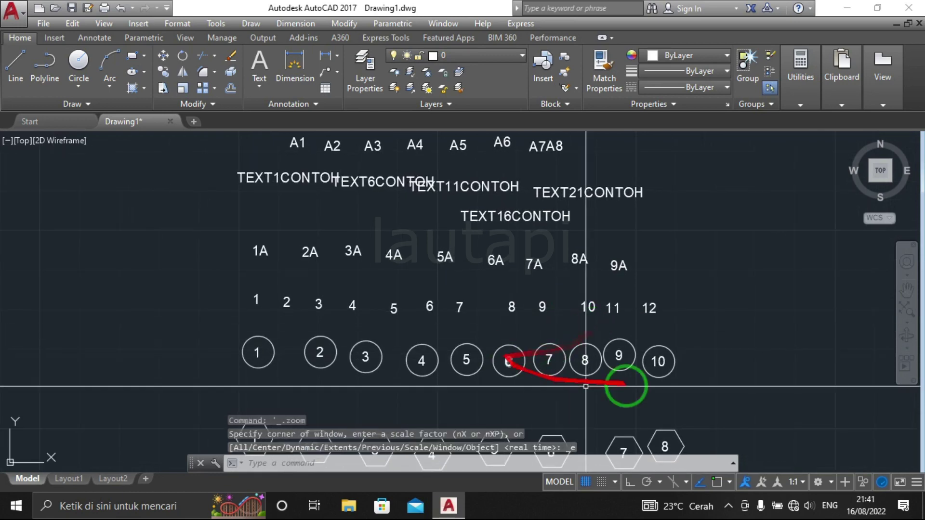
middle_drag(711, 300, 631, 275)
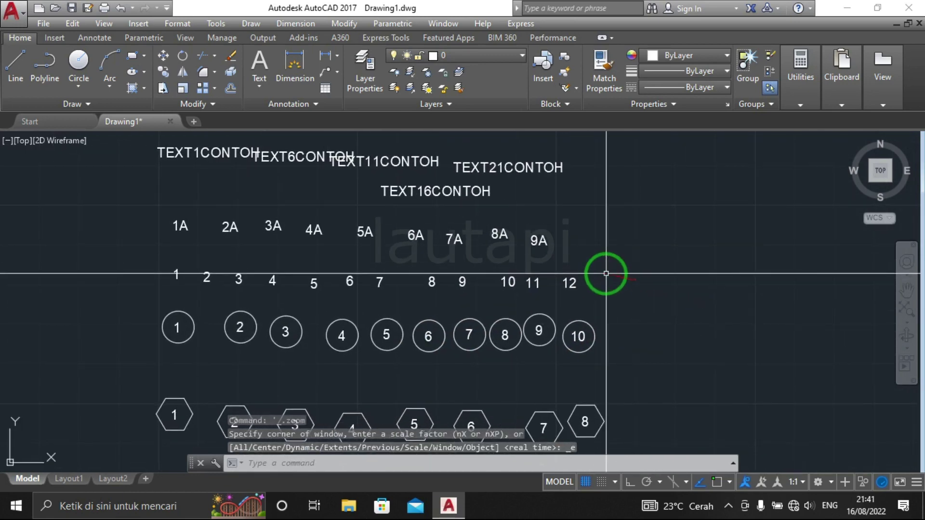